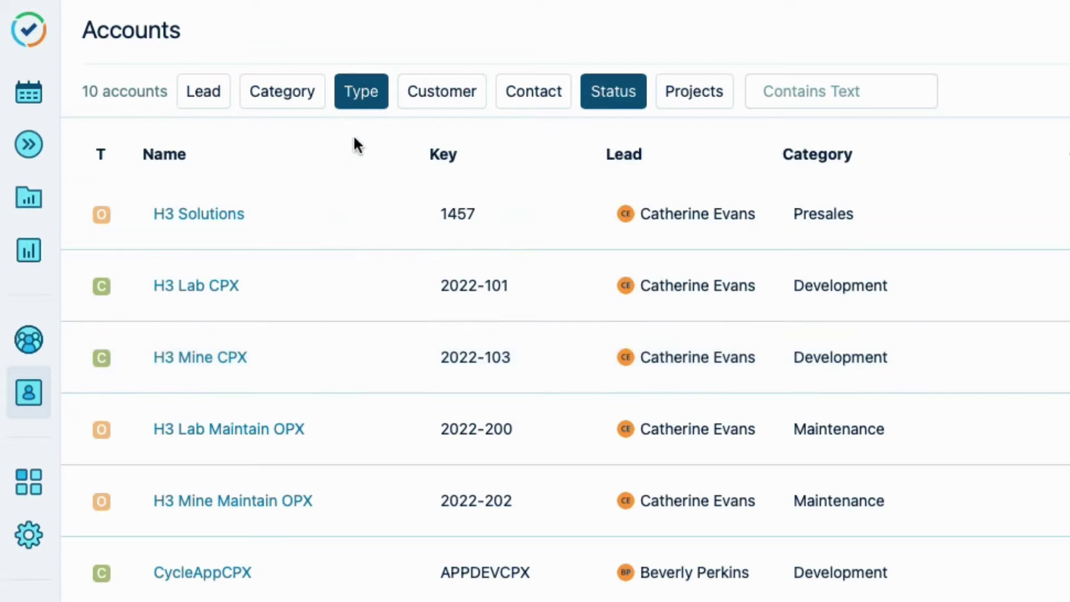
Confirm the Operational and Capitalized account types are included, then open the H3 Mine CPX account.
click(372, 103)
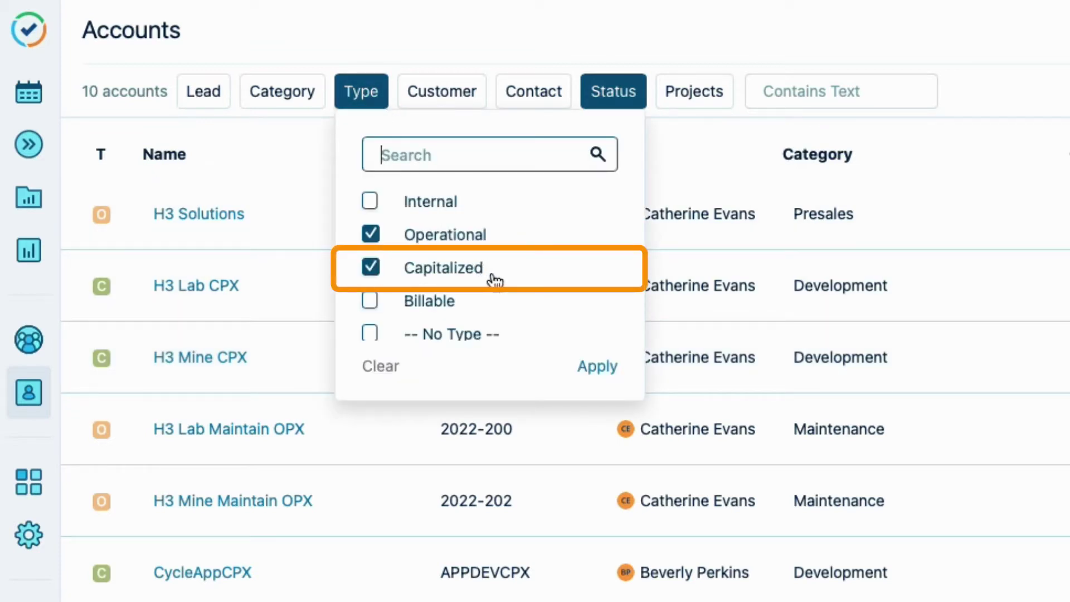
click(478, 23)
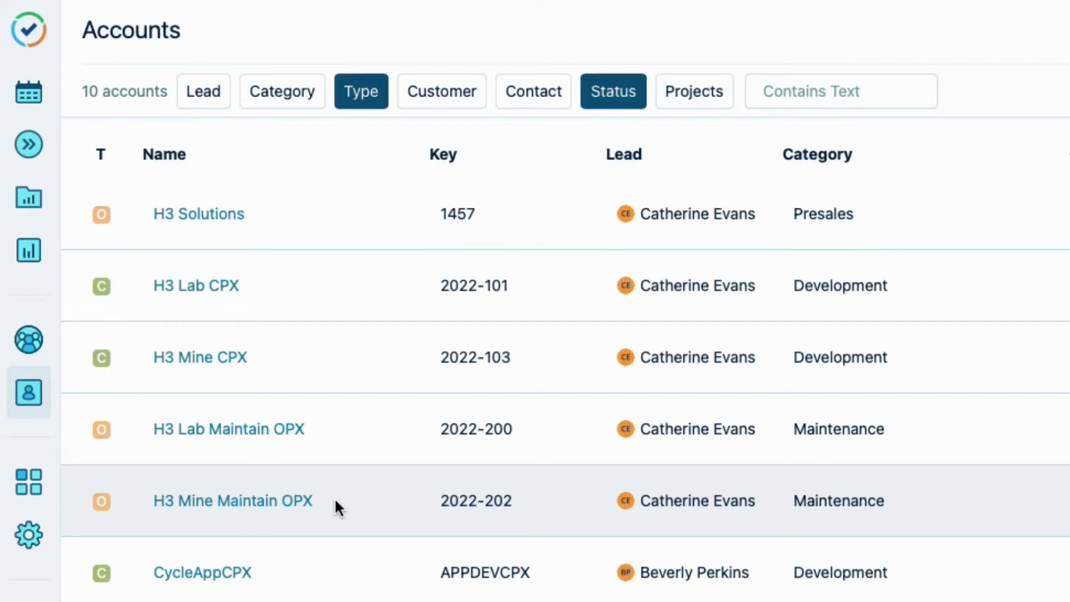
click(374, 101)
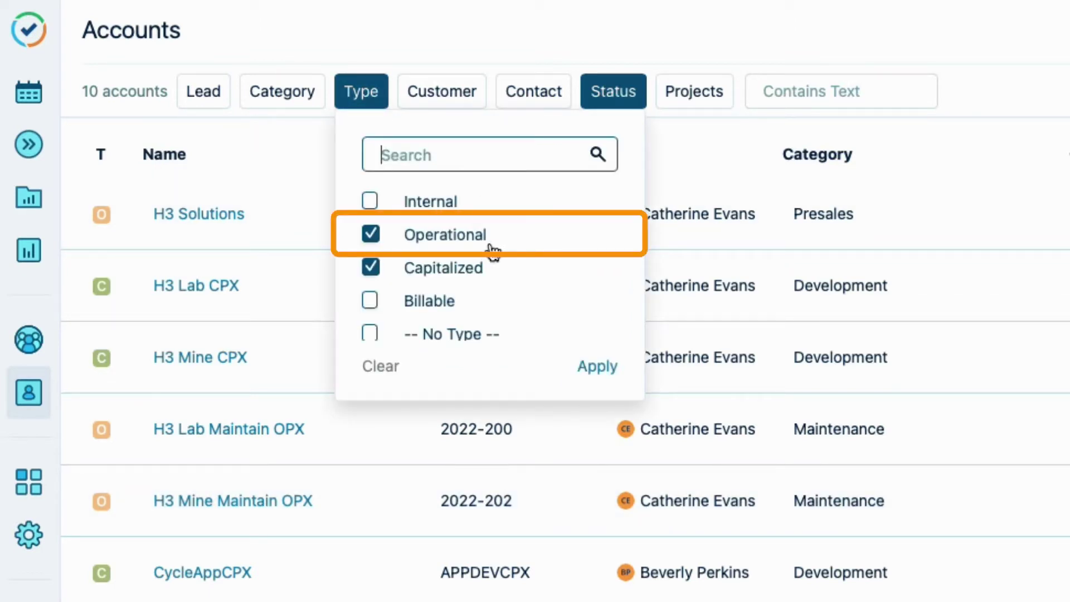
click(596, 366)
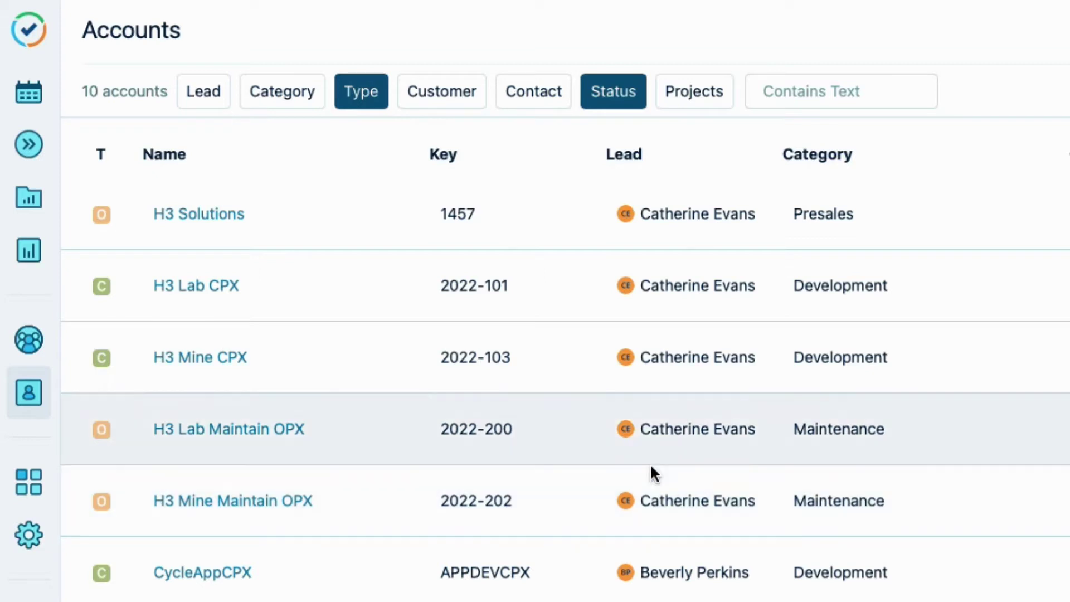
click(198, 361)
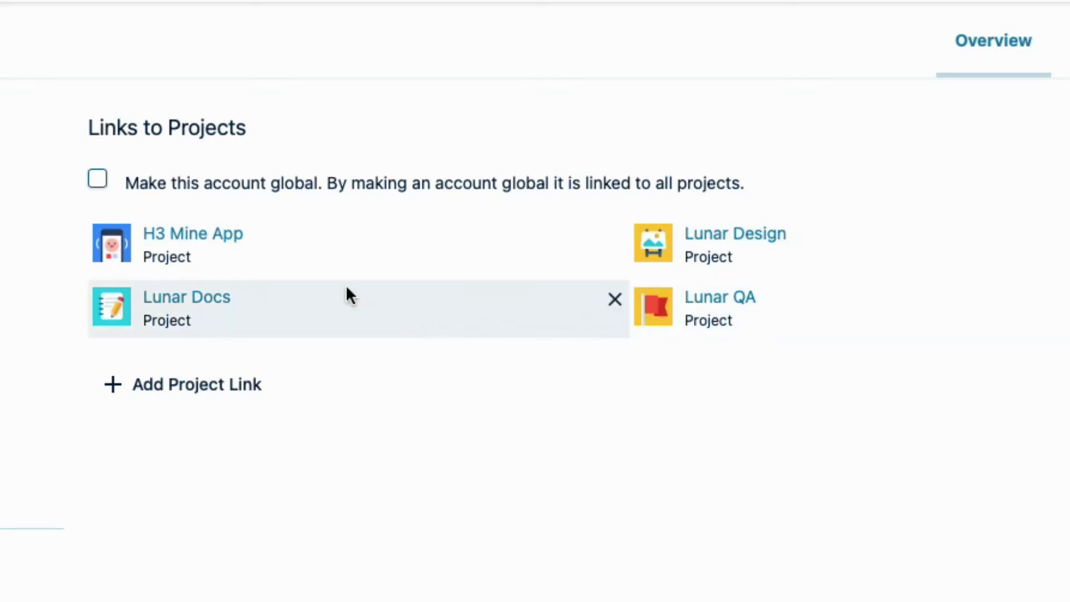
Open the H3 Mine App project from the account's linked projects.
click(190, 239)
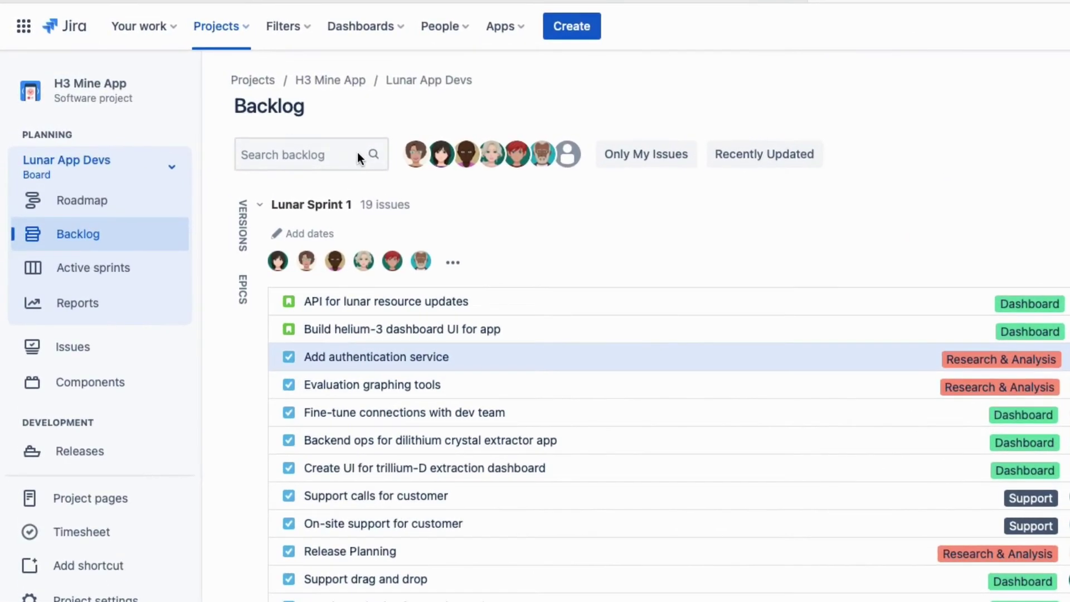
Review the starred 2022 H3 Apps filter's 86 issues, then go to Tempo's Cost Tracker project list.
click(307, 31)
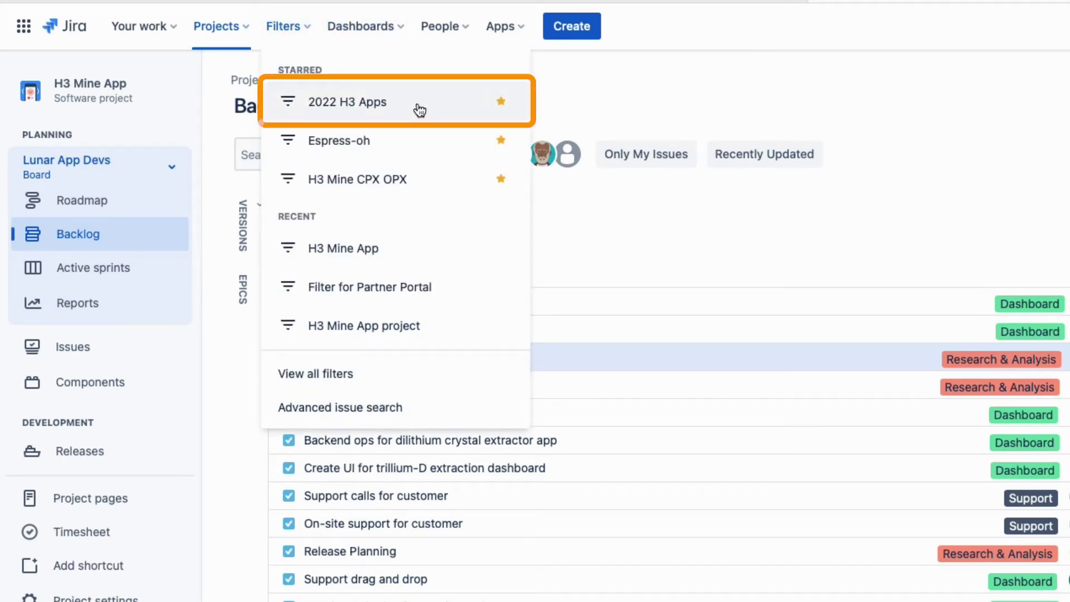
click(356, 105)
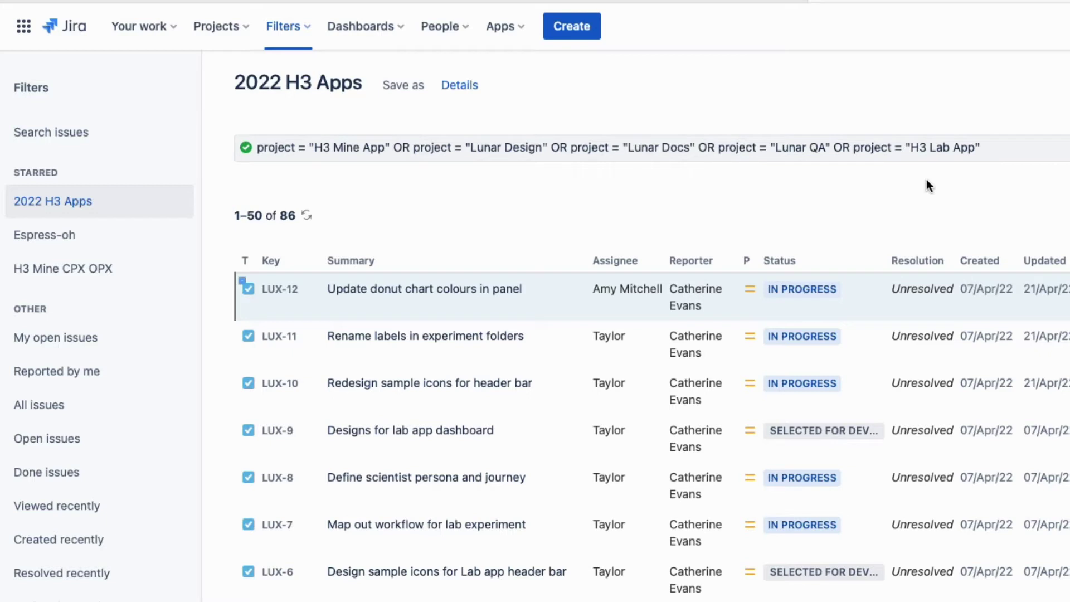
click(506, 29)
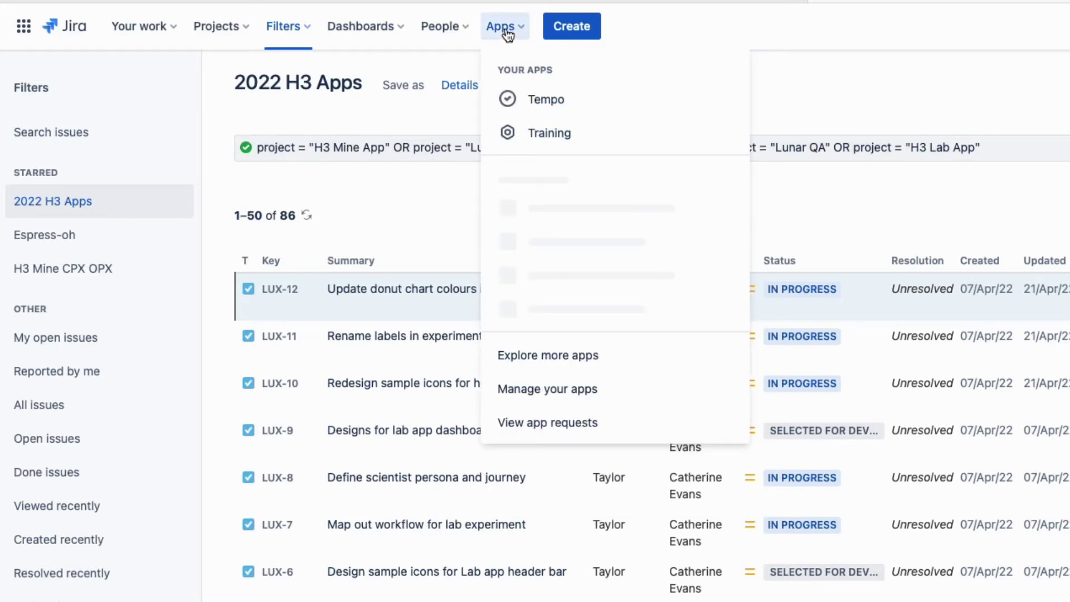
click(572, 100)
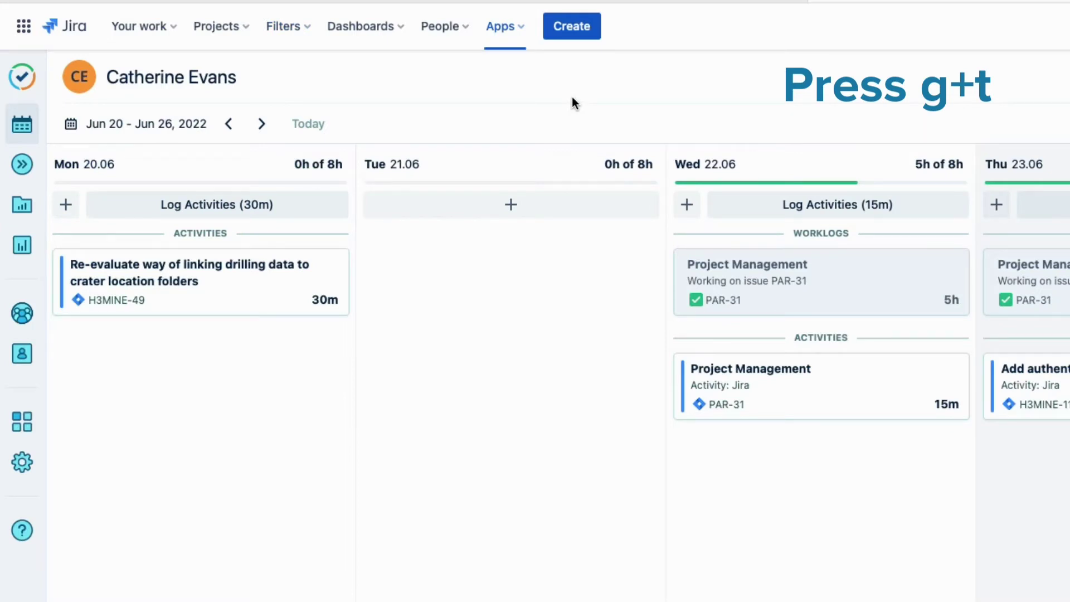
click(25, 206)
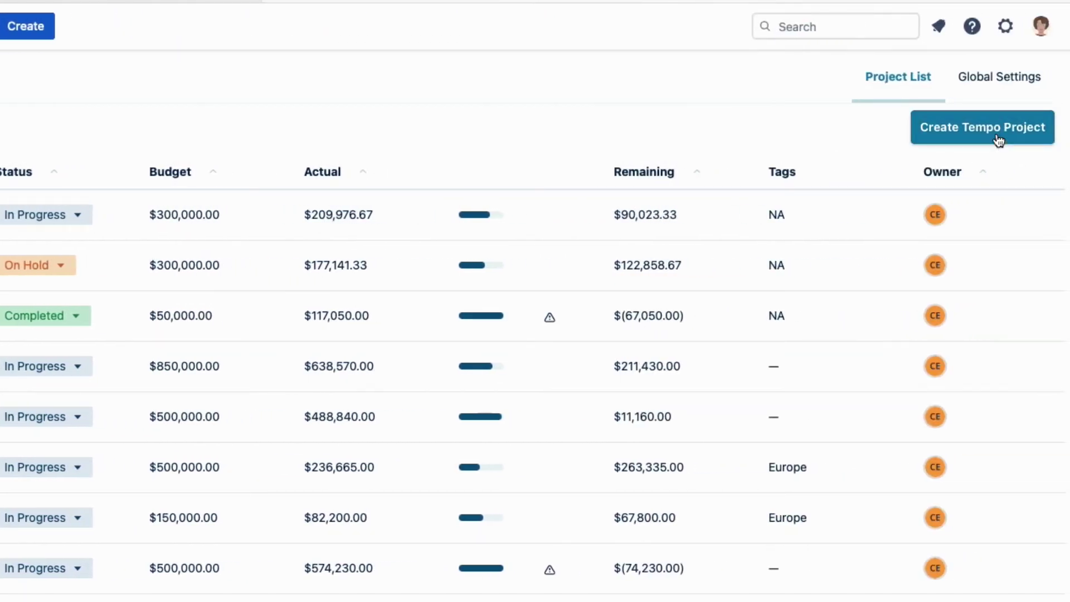
Create project 'H3Apps CPX OPX' with scope 2022 H3 Apps and a 70.00 default hourly rate.
click(997, 138)
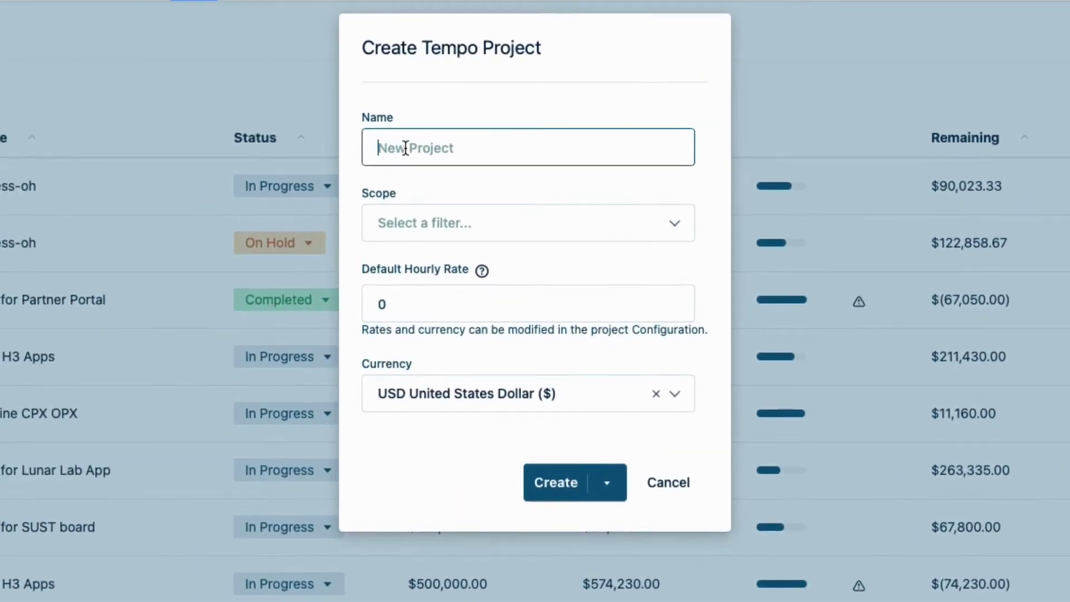
text(H3Apps CPX OPX)
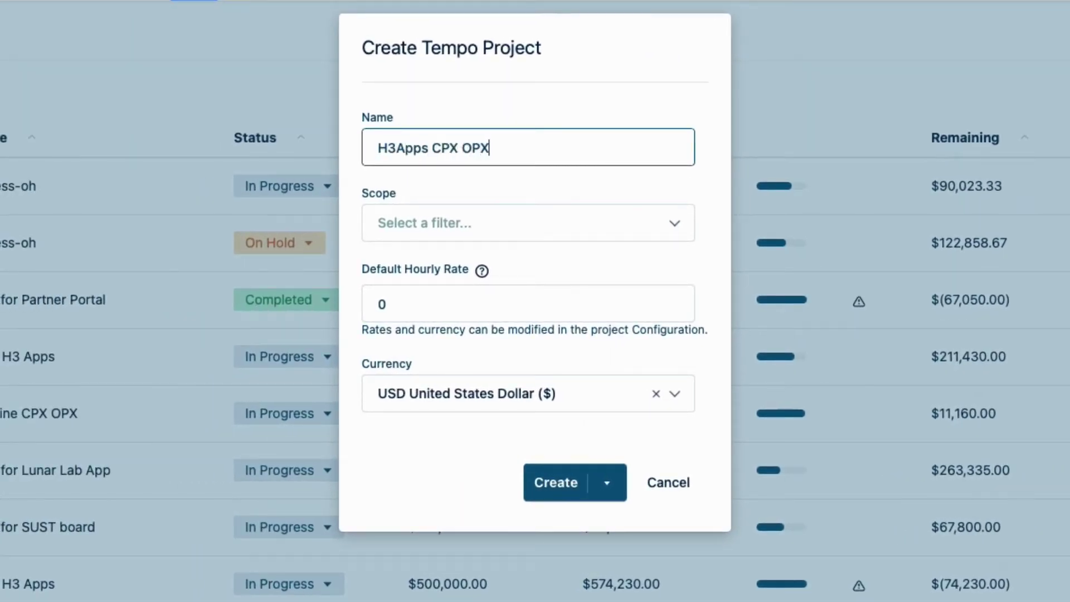
click(672, 221)
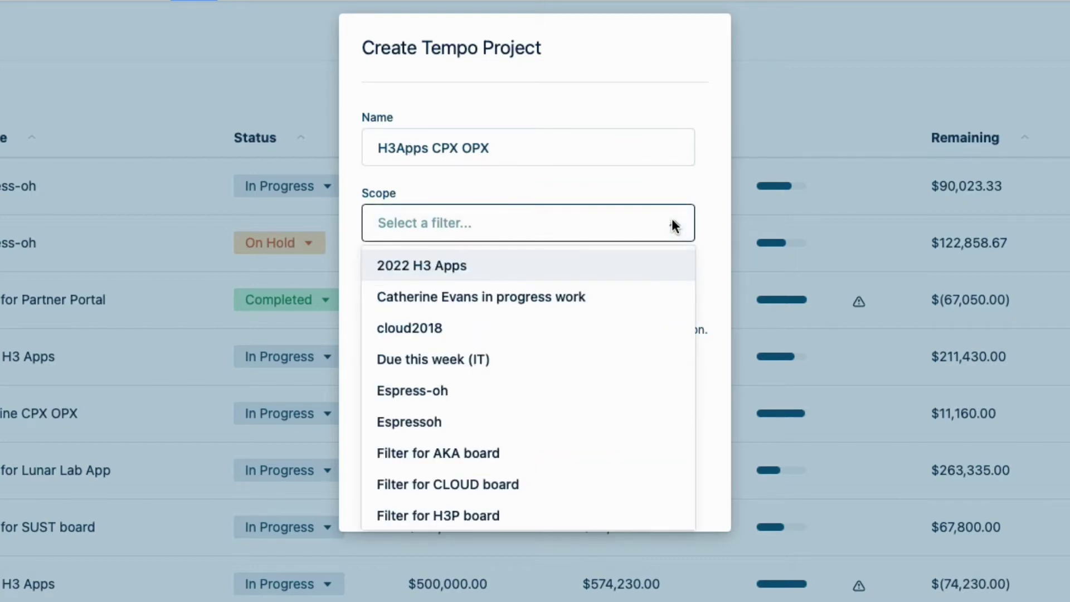
click(481, 266)
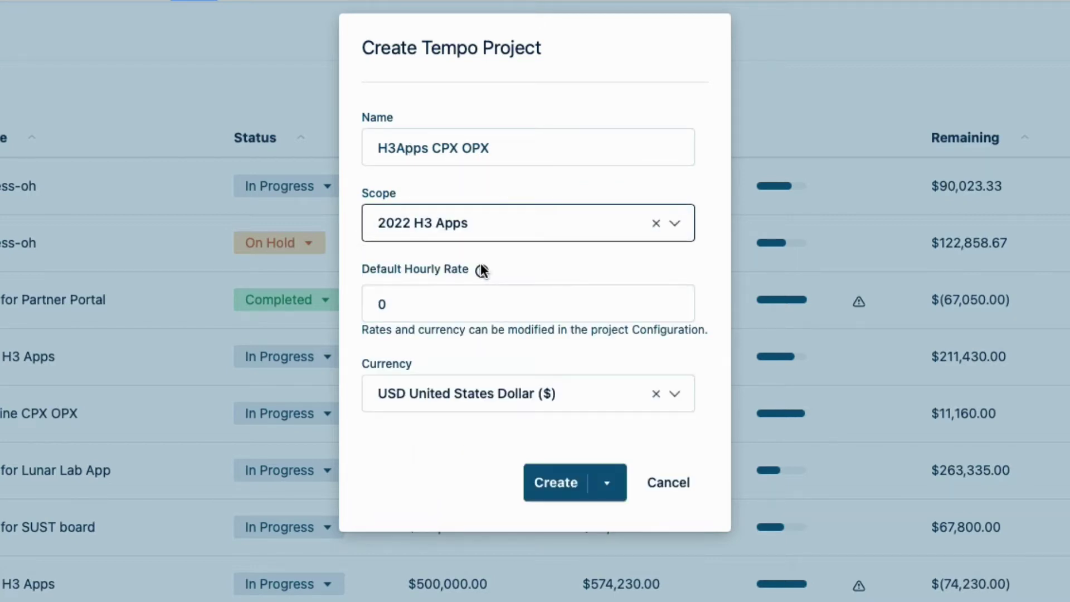
click(388, 304)
key(BackSpace)
text(70.00)
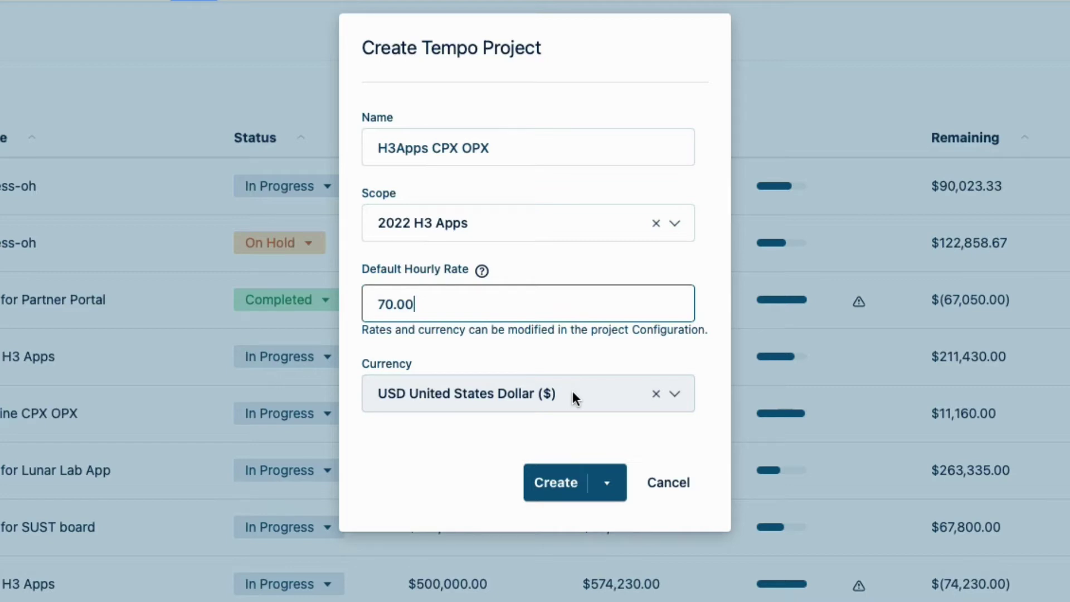
click(607, 486)
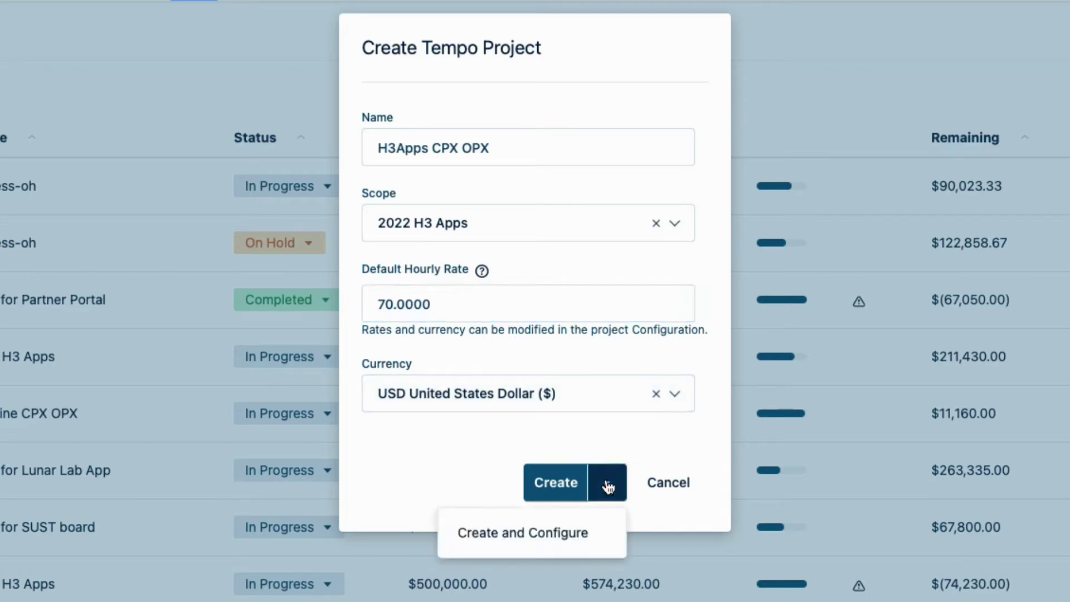
click(573, 537)
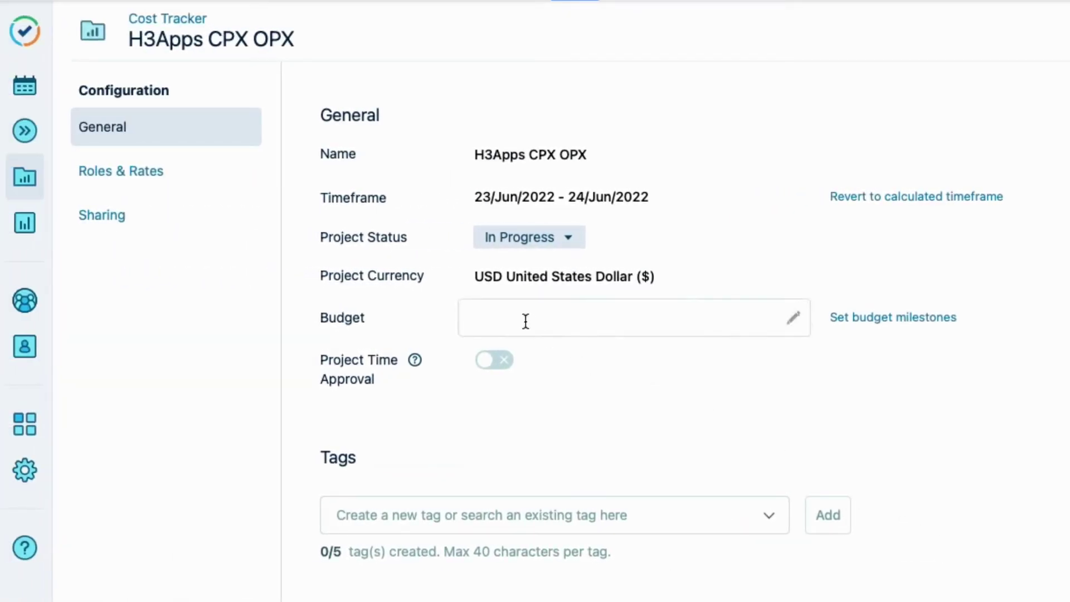
Enter a budget of 850,000 for H3Apps CPX OPX.
click(517, 318)
text(850)
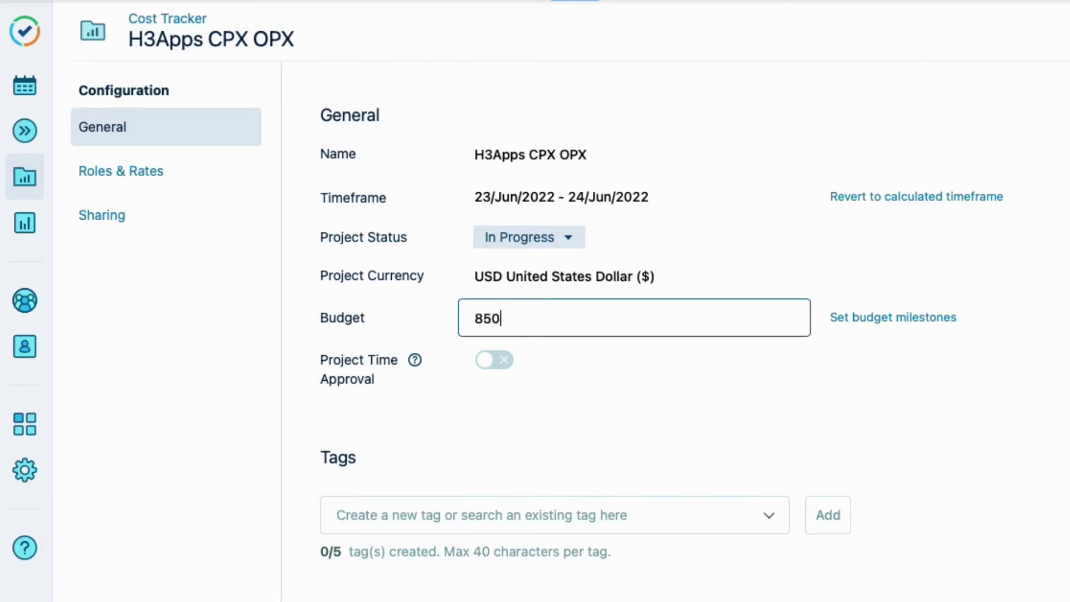
text(000)
key(Return)
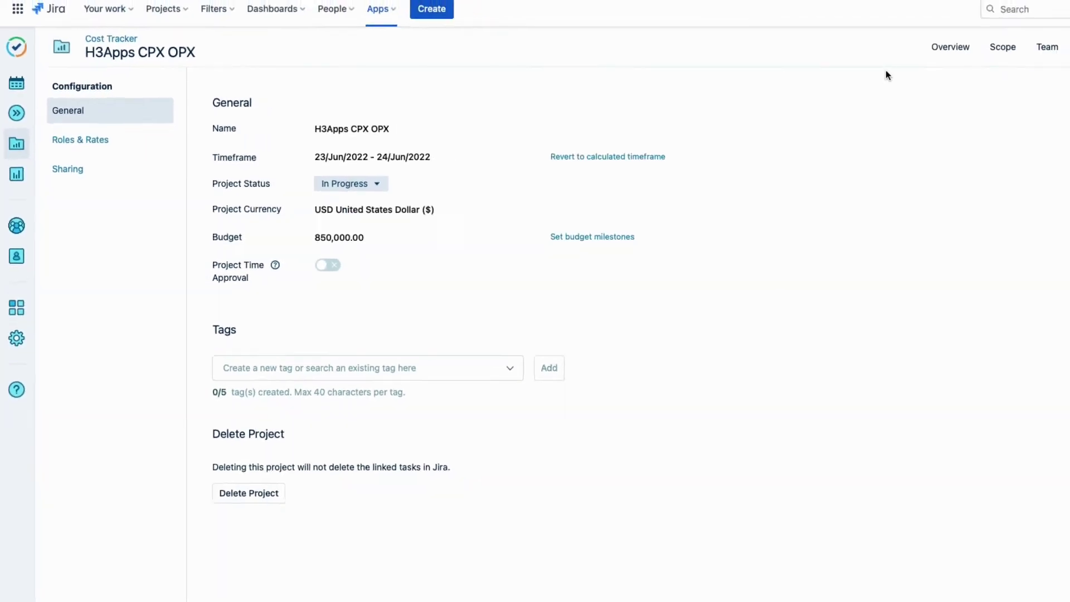
click(832, 53)
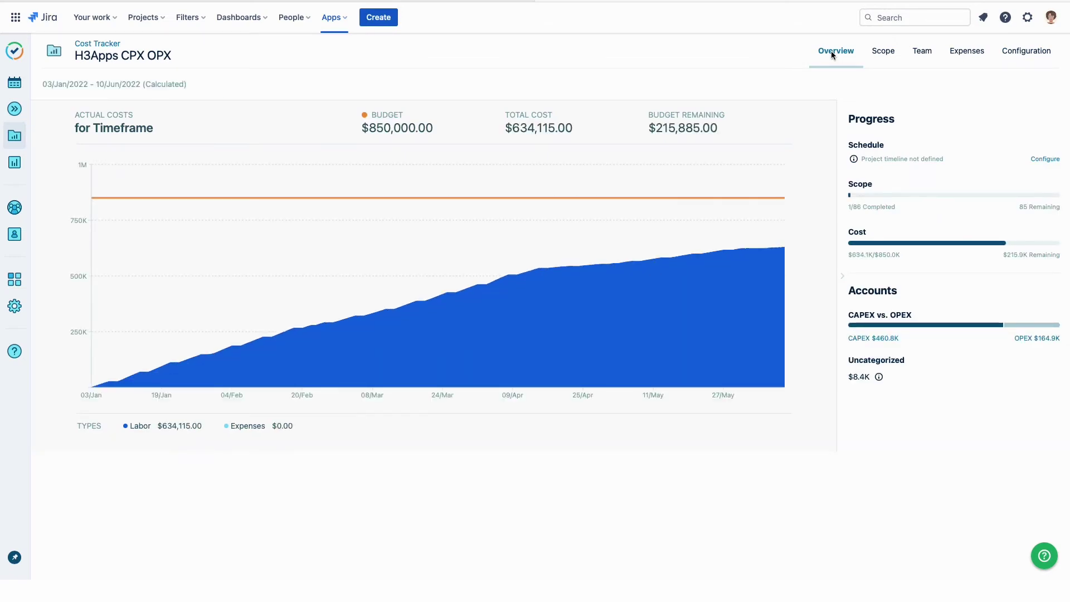
Check the project's scoped tasks, then view the overview's CAPEX $460.8K / OPEX $164.9K split.
mouse_move(390, 327)
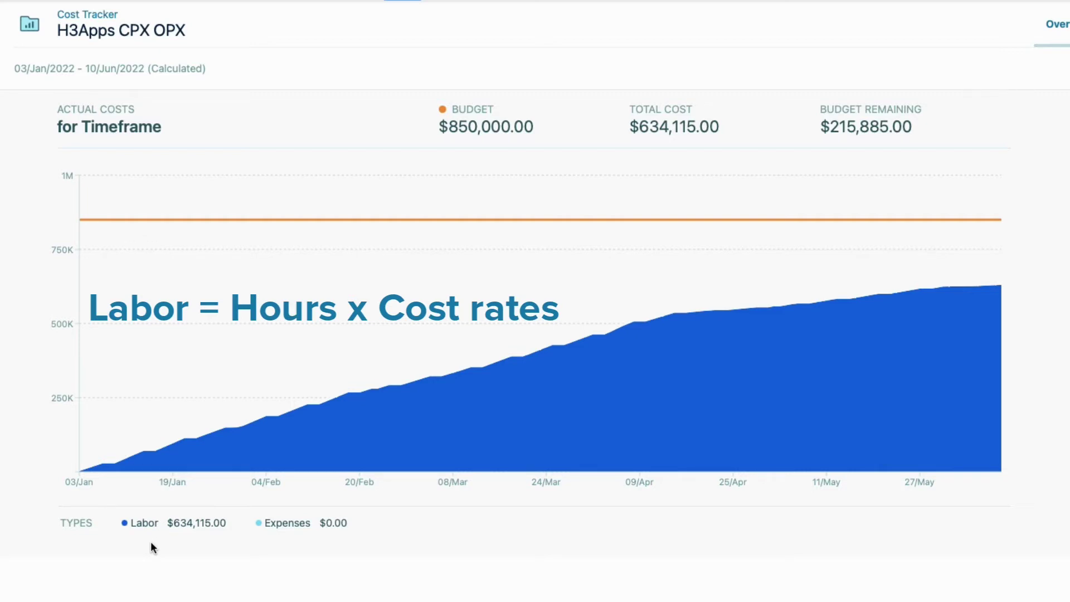
click(1069, 24)
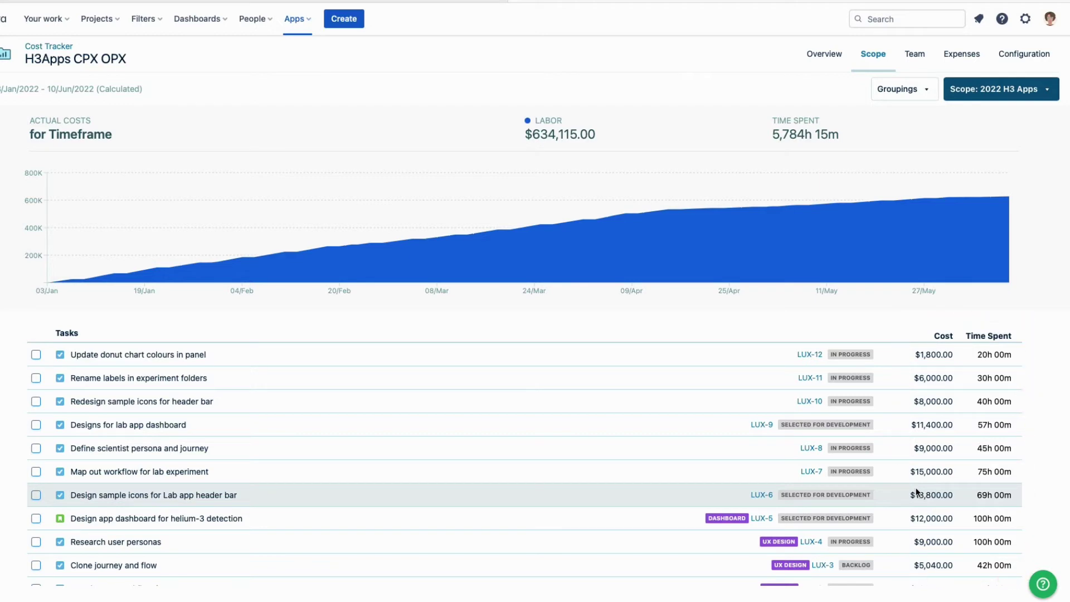
click(824, 56)
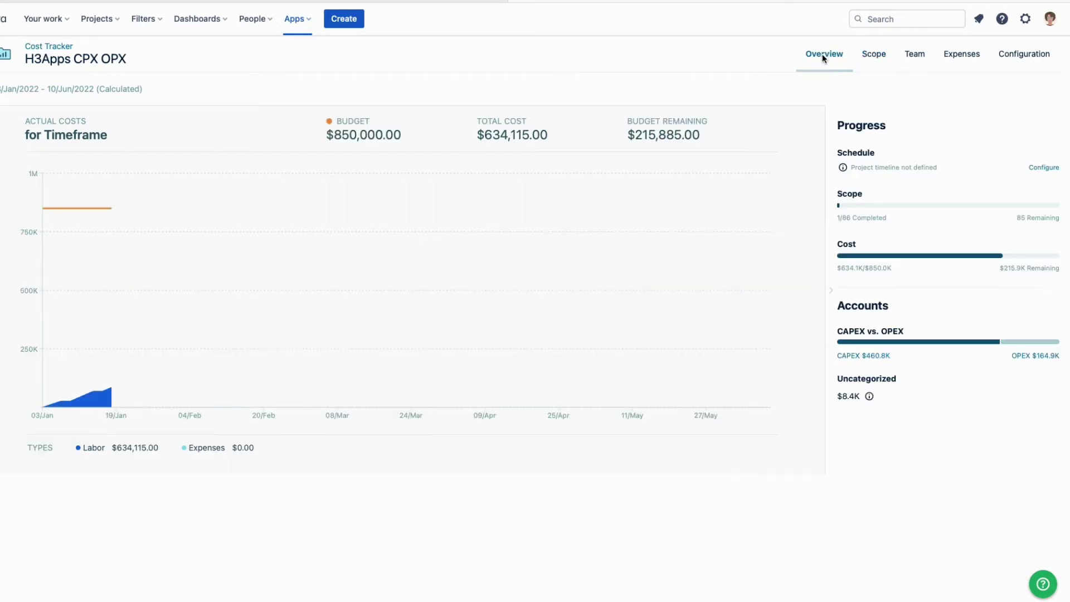
mouse_move(636, 219)
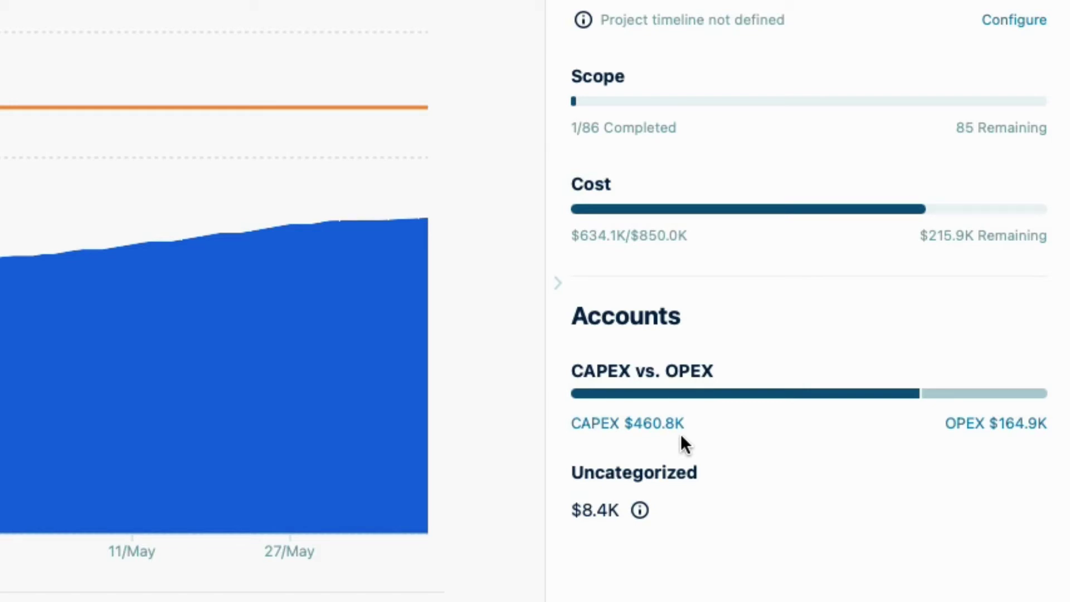
Show the CAPEX breakdown: H3 Mine CPX $316,715.00 and H3 Lab CPX $144,070.00.
click(635, 428)
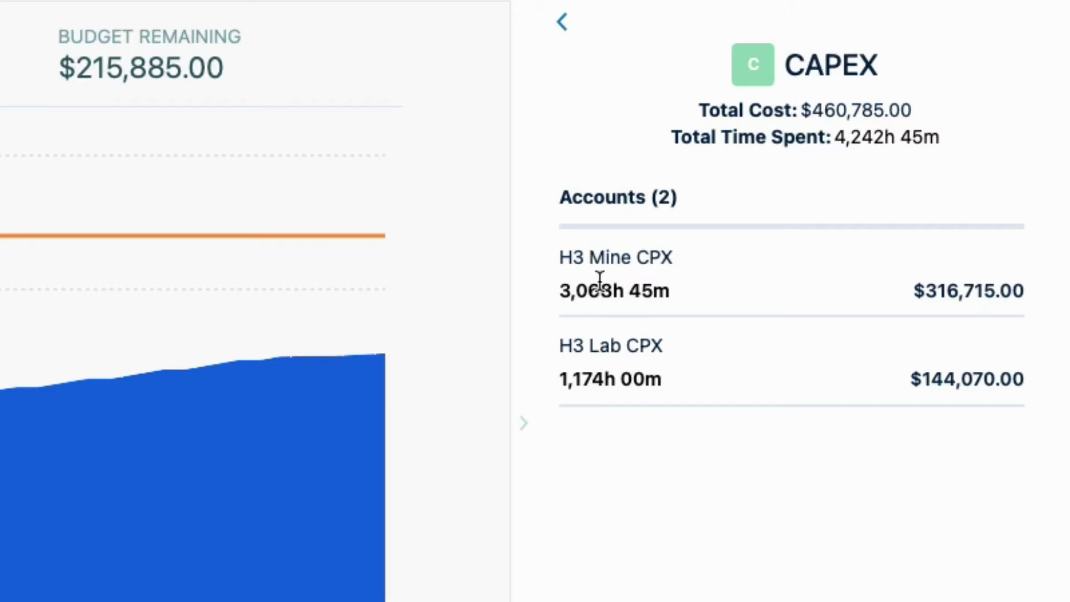
mouse_move(595, 247)
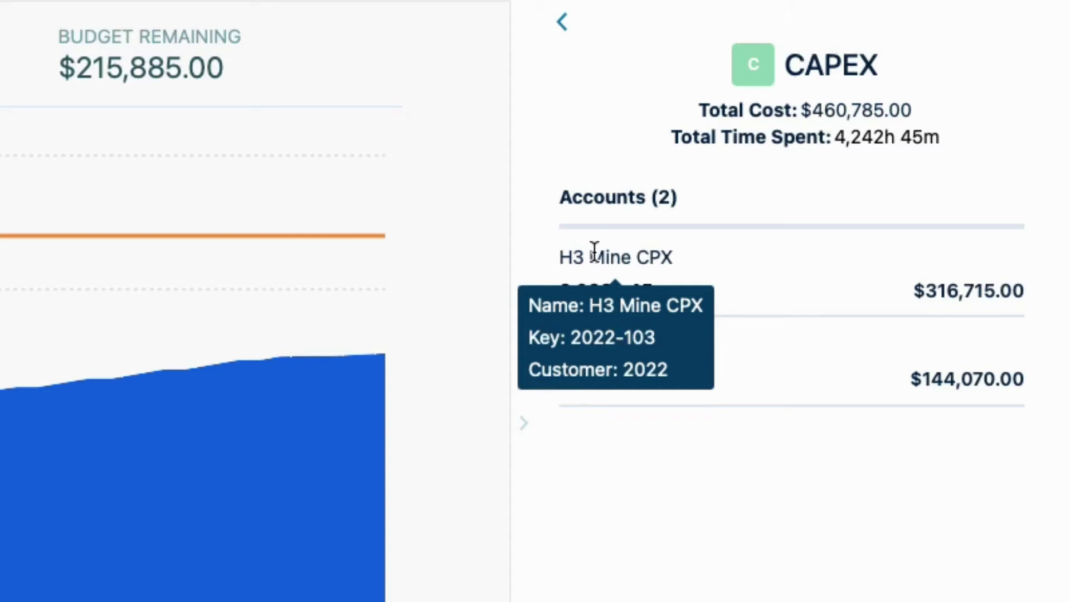
mouse_move(597, 359)
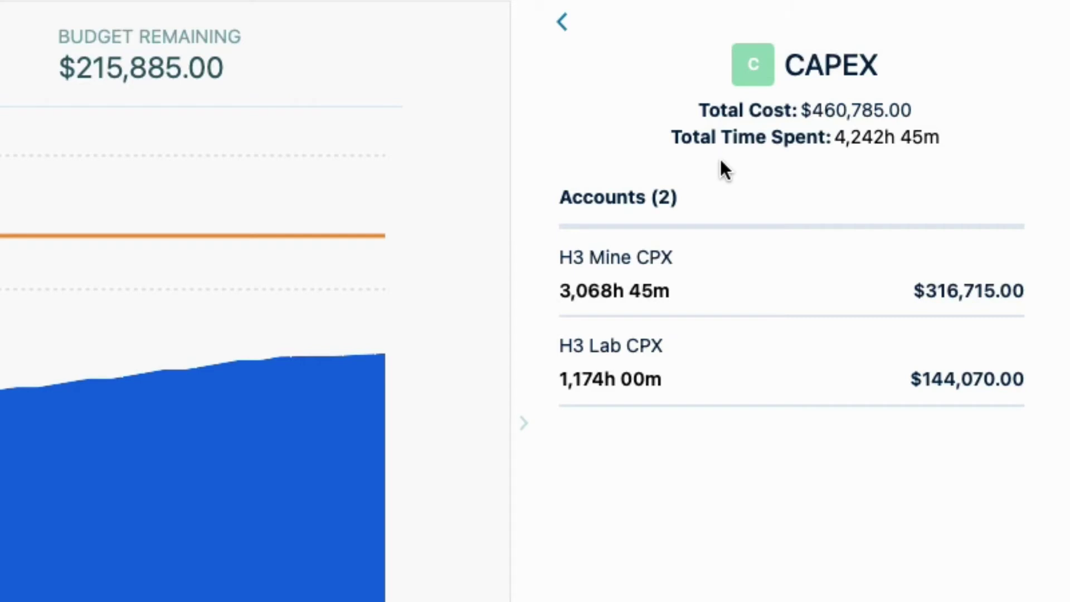
Inspect the OPEX $164.9K account breakdown and return to the progress overview.
click(564, 26)
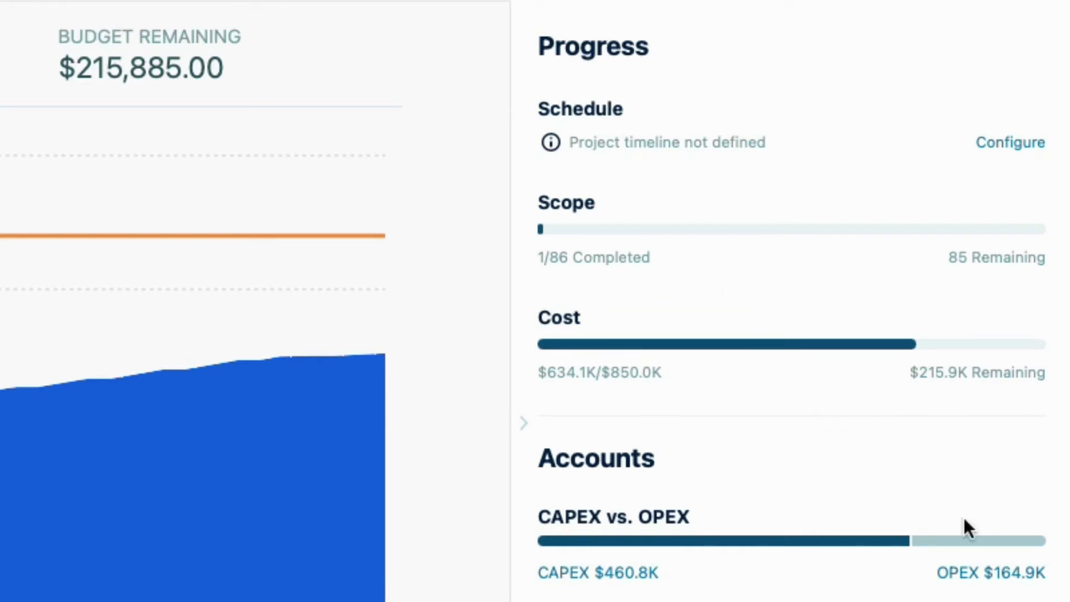
click(989, 577)
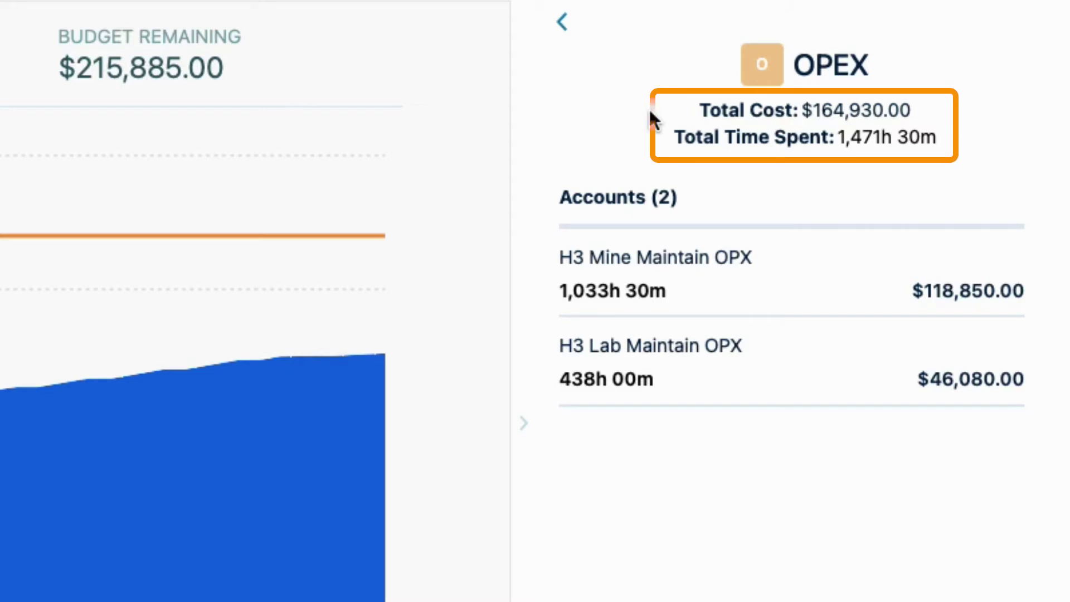
click(577, 27)
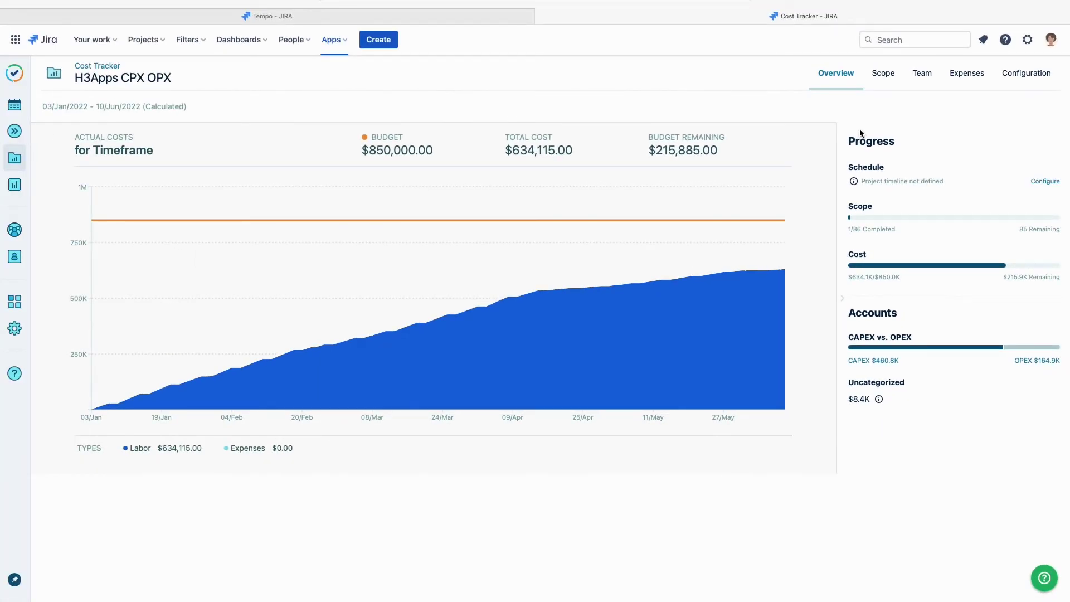
Go back to the Cost Tracker project list and open the Global Settings Role Rates.
click(98, 65)
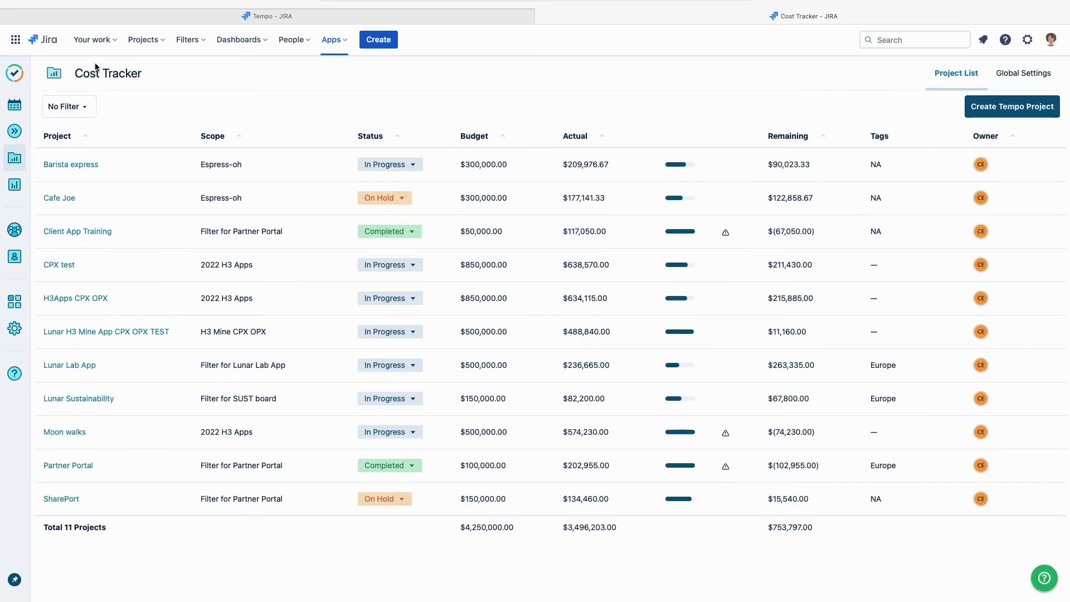
click(1019, 73)
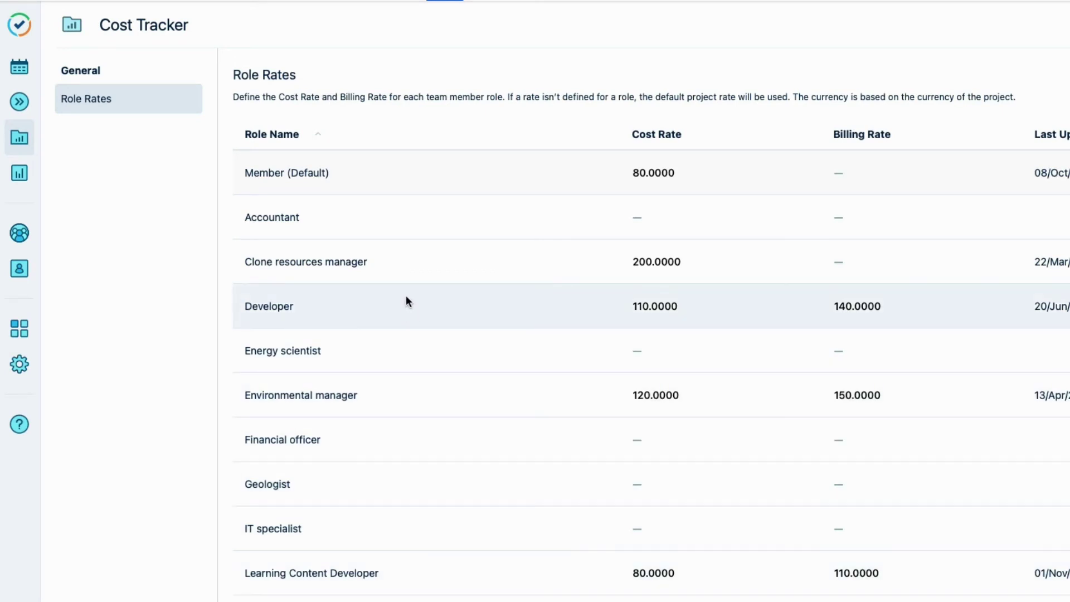
Change Developer's cost rate from 110 to 130.00 and billing rate from 140 to 150.00.
mouse_move(662, 222)
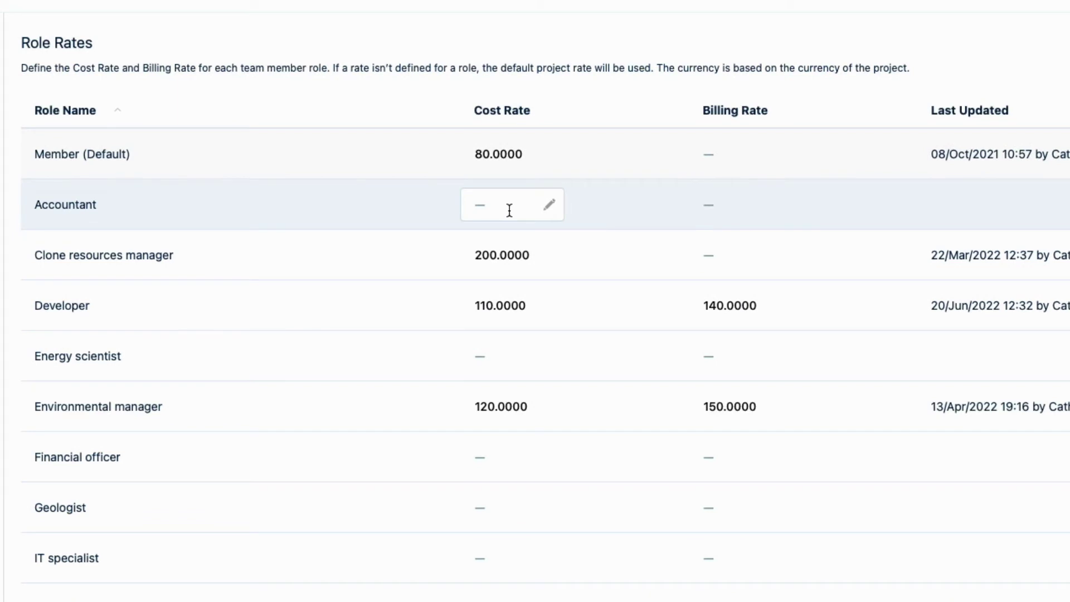
mouse_move(500, 361)
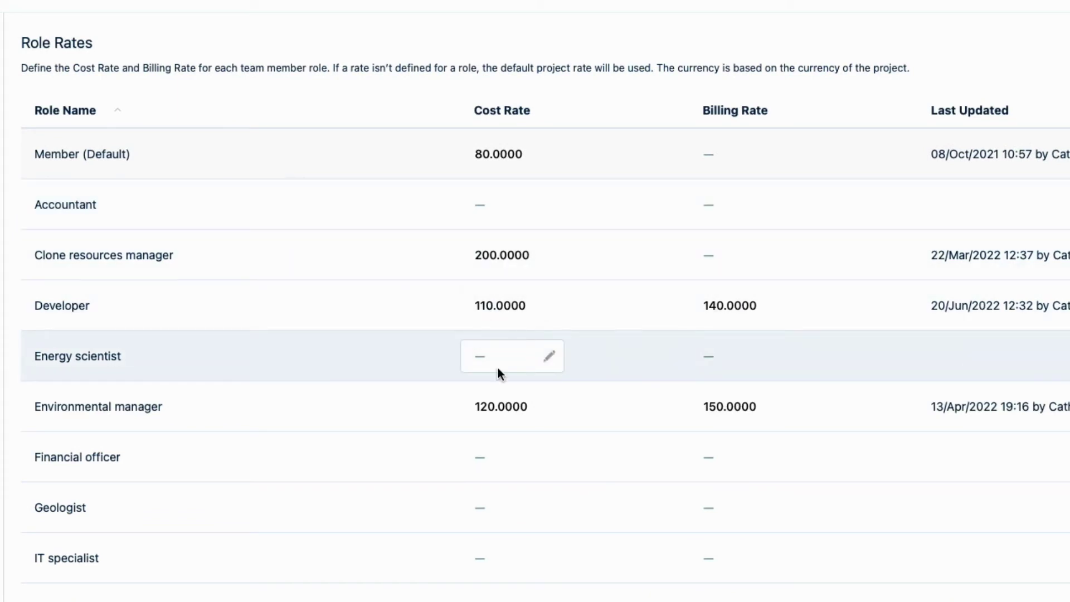
mouse_move(483, 555)
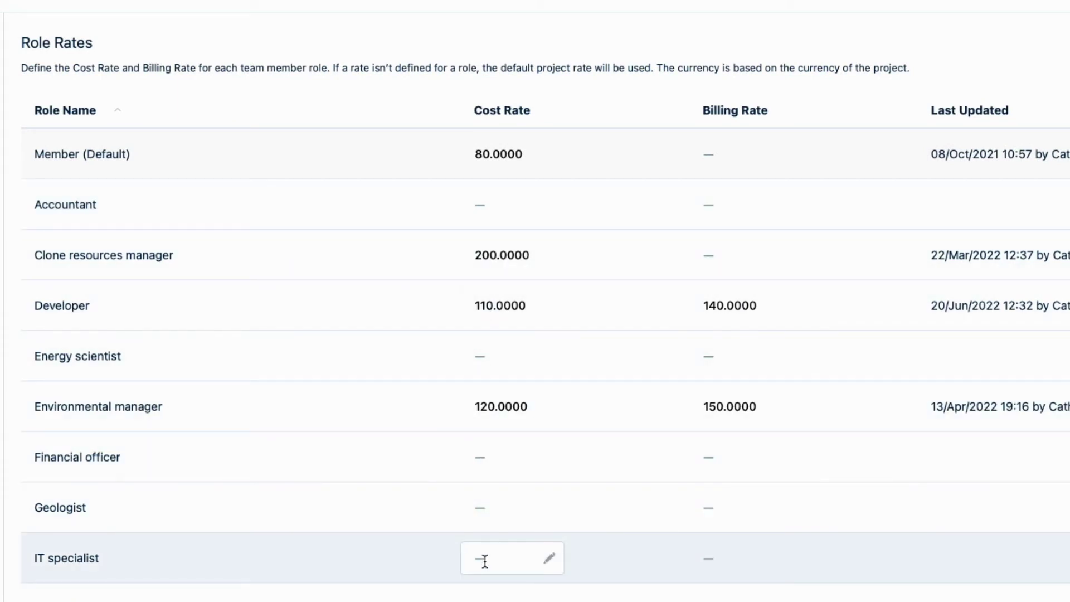
mouse_move(528, 307)
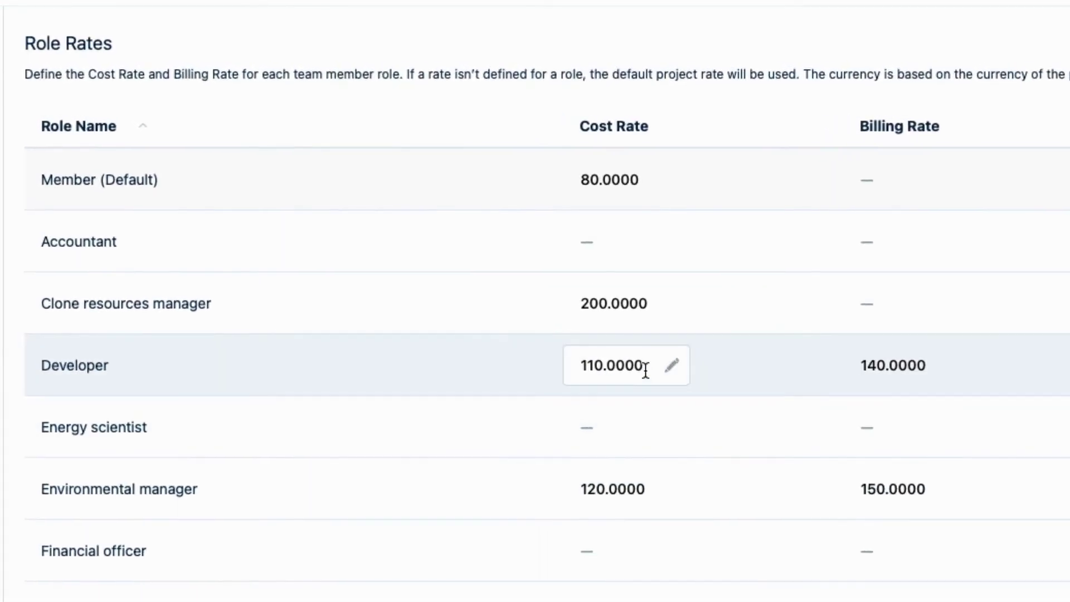
click(645, 368)
text(130.00)
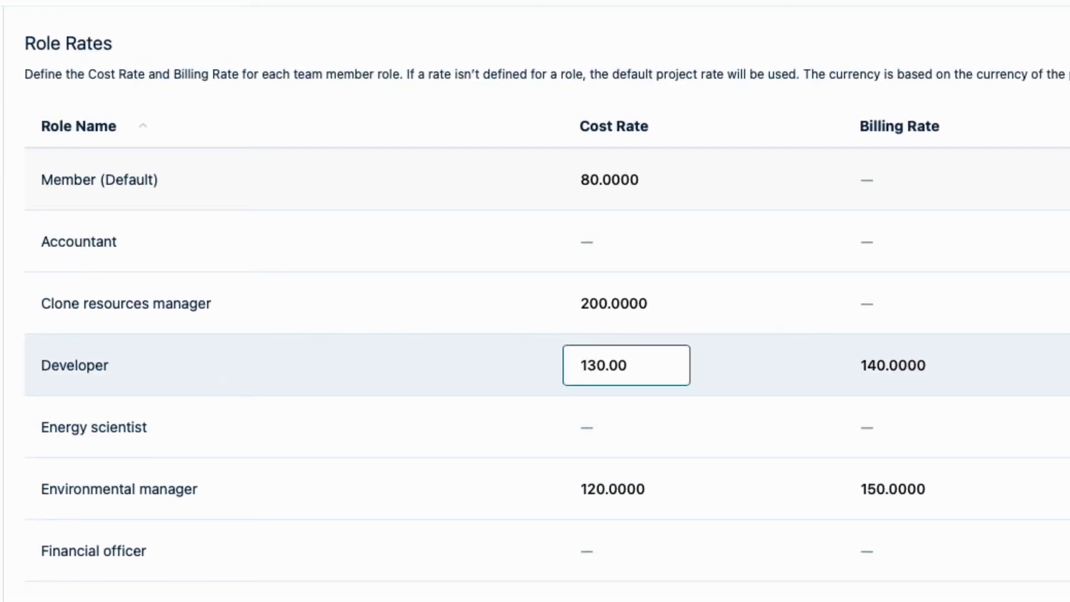
key(Return)
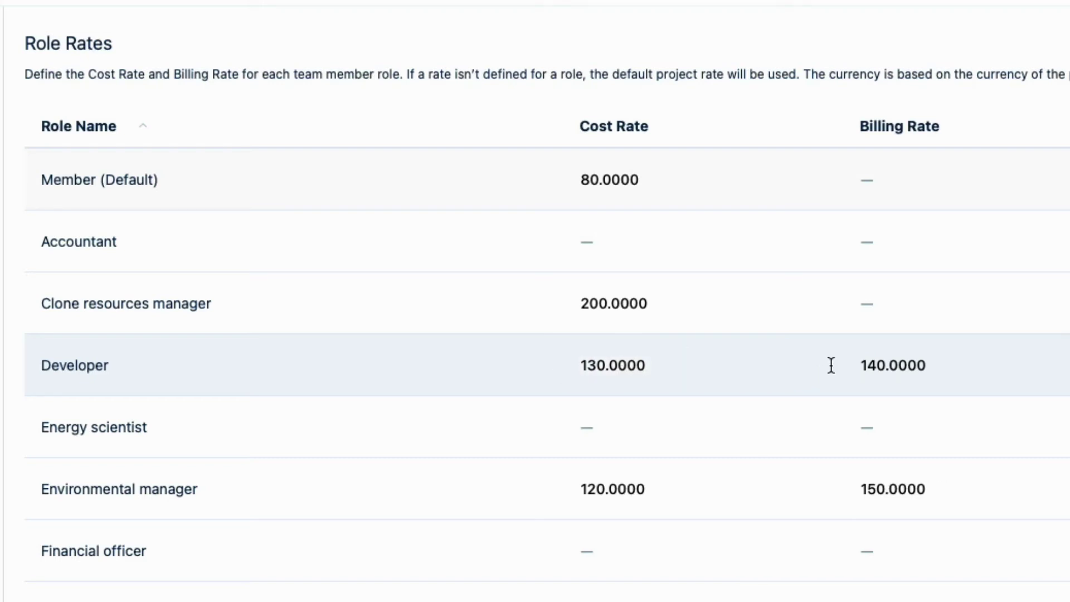
click(923, 365)
drag(923, 366, 846, 366)
text(150.00)
key(Return)
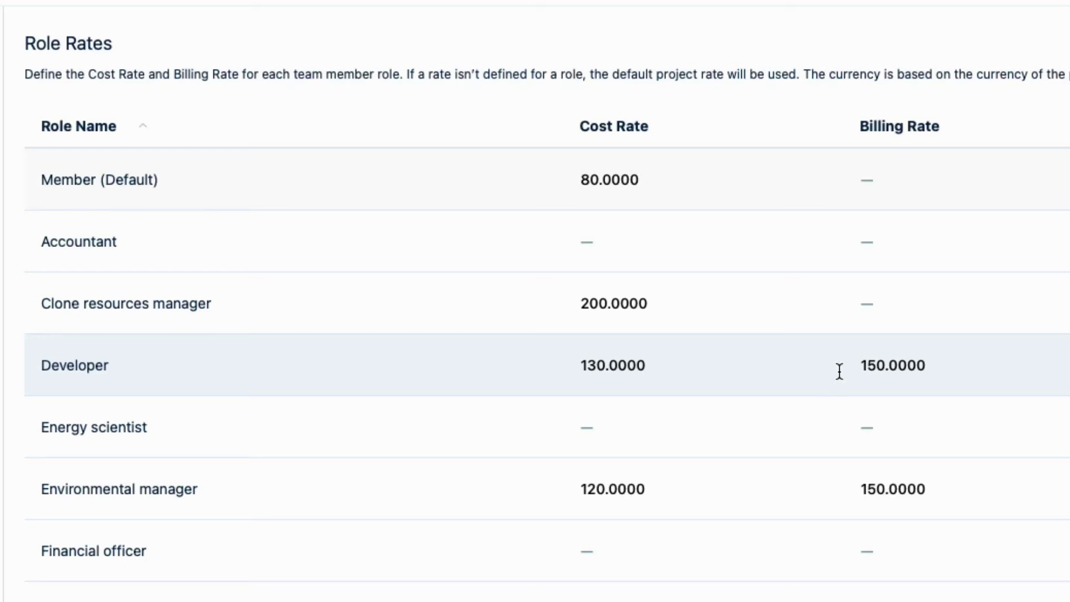
click(941, 18)
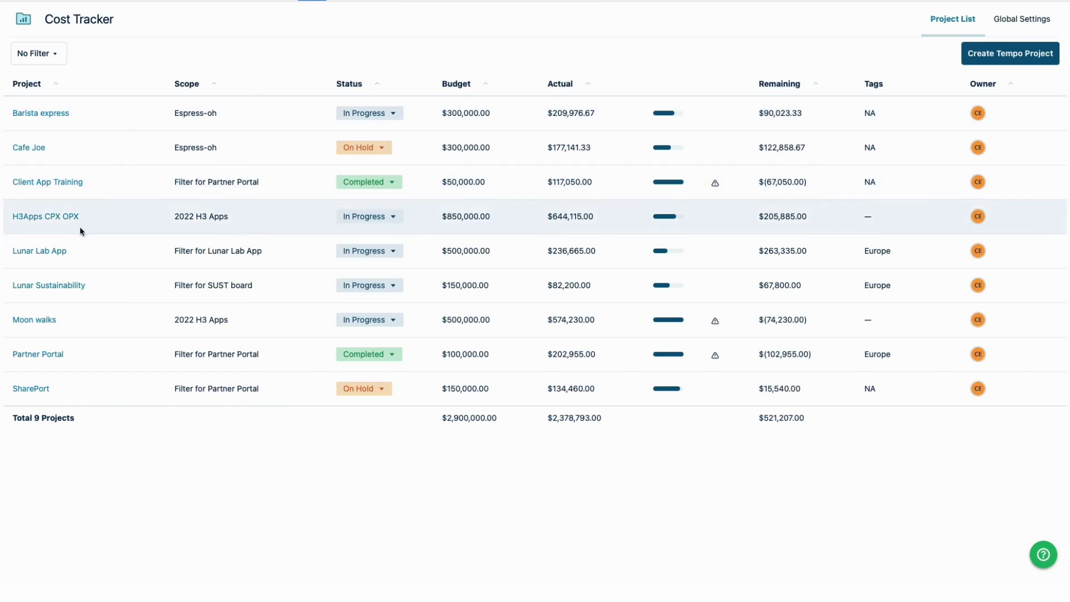
Open H3Apps CPX OPX's Roles & Rates: default 70.0000 hourly, Developers at 110.0000.
click(39, 217)
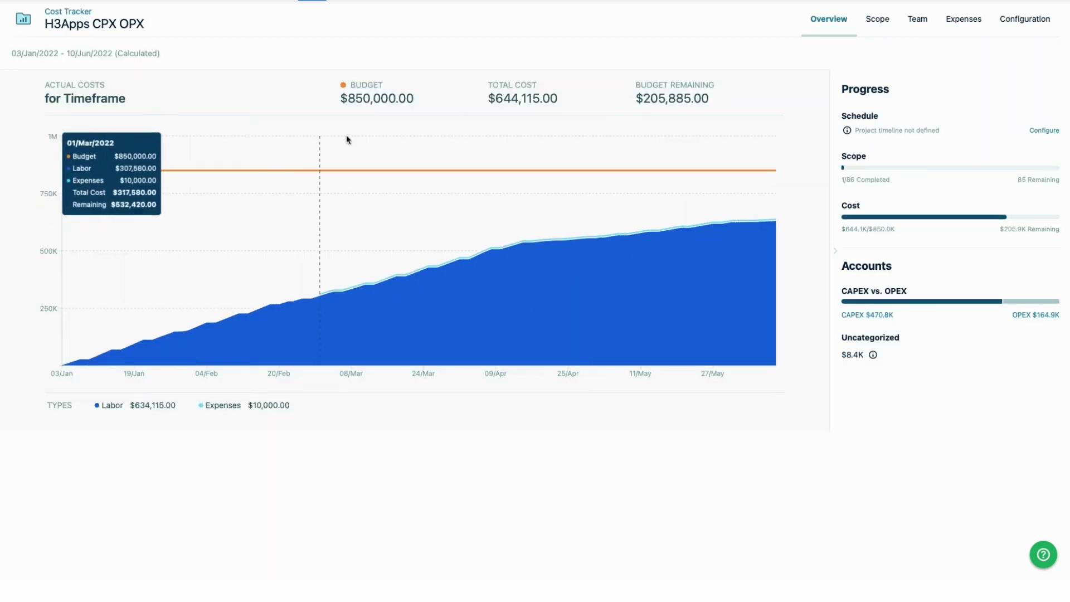
click(1023, 25)
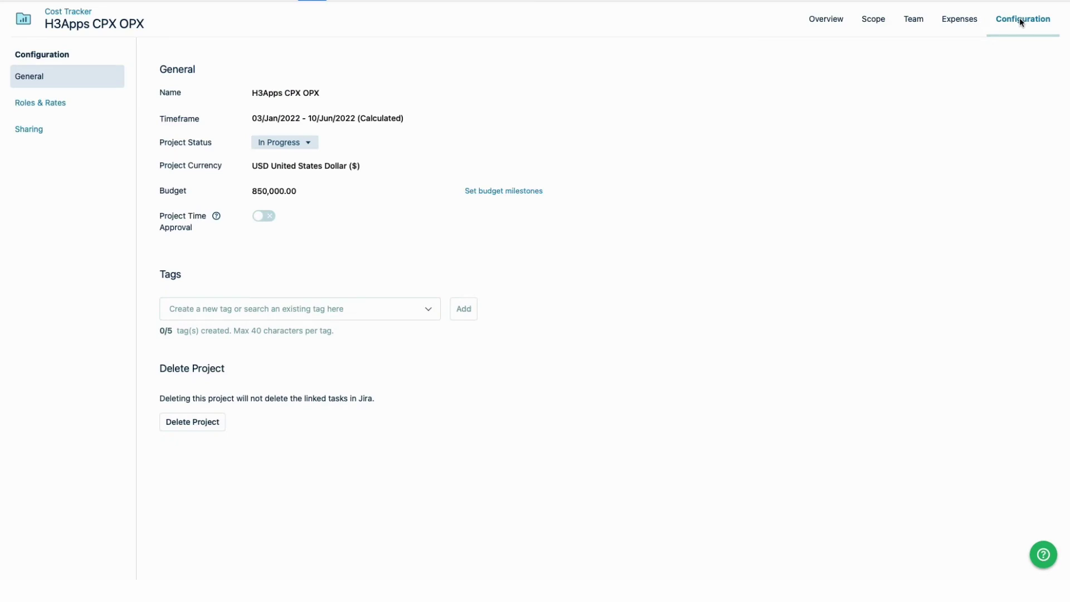
click(44, 105)
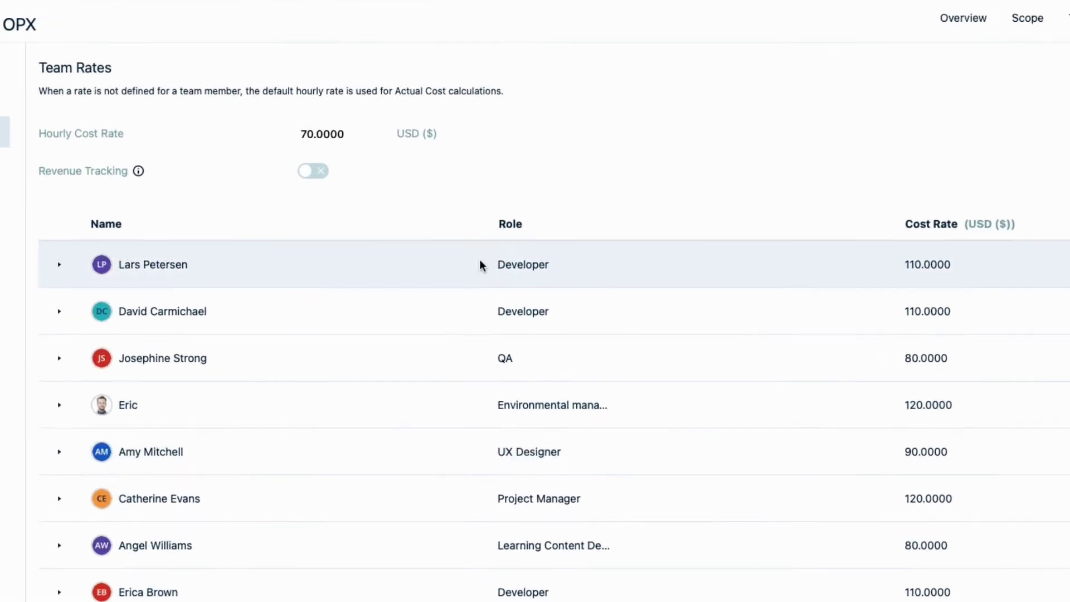
mouse_move(548, 264)
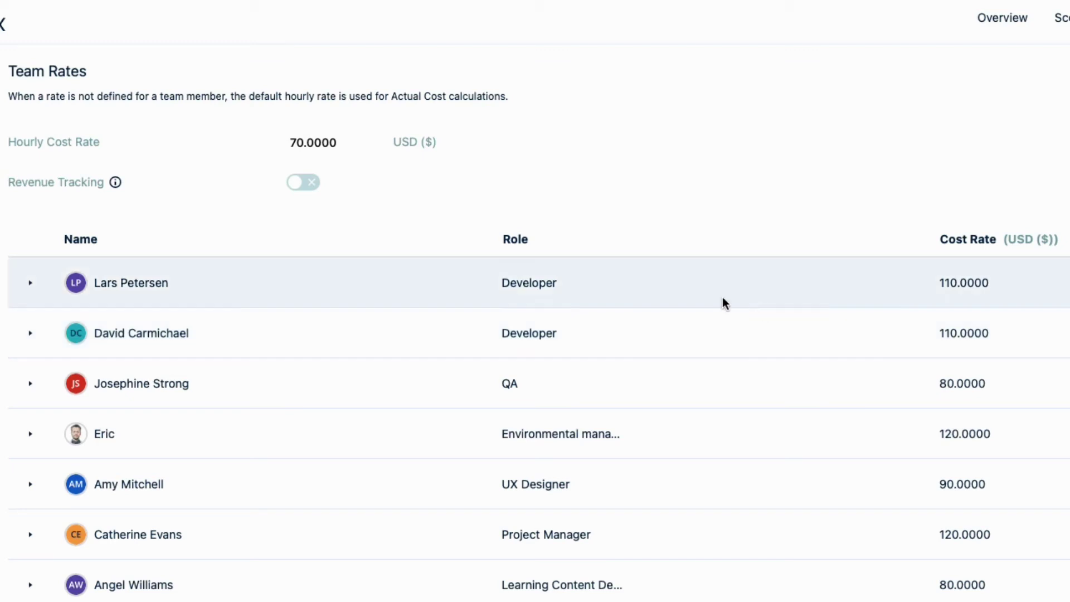
Reapply the Developer role to three team members, accepting the global 130 rate for each.
click(609, 280)
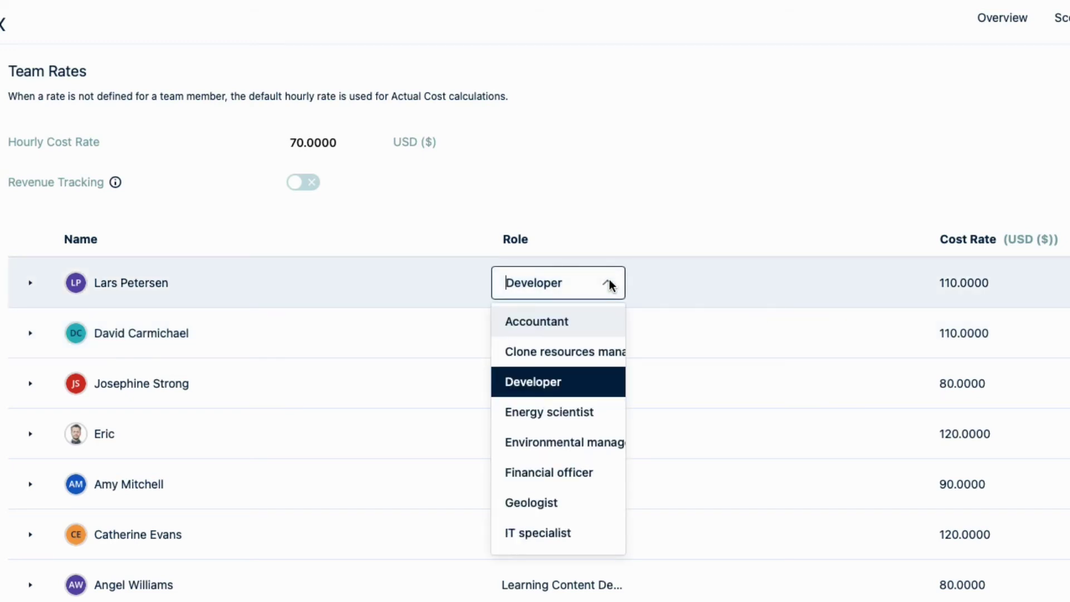
click(598, 384)
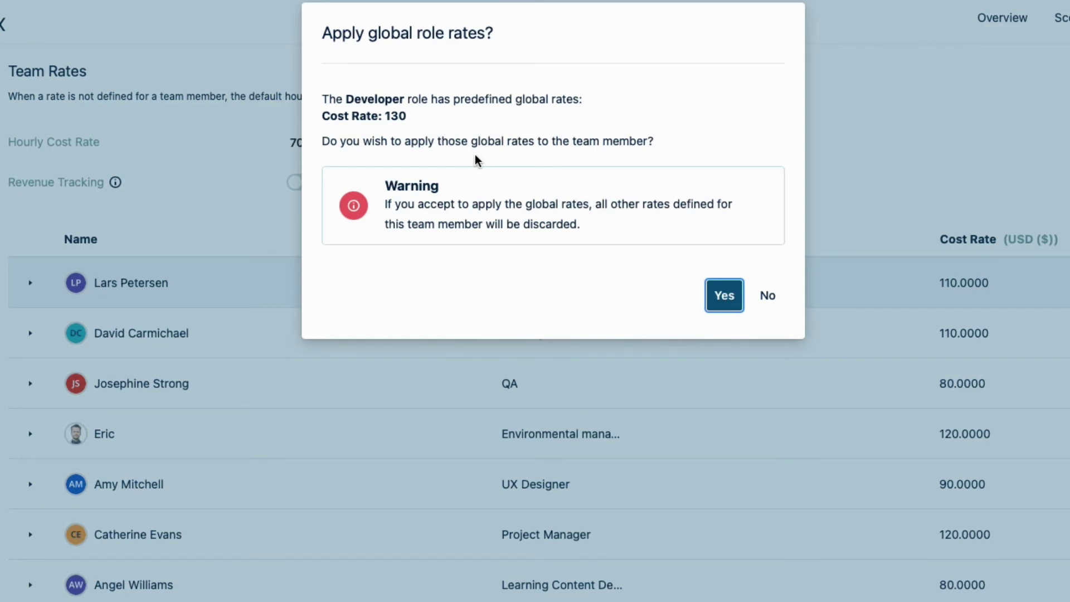
click(727, 295)
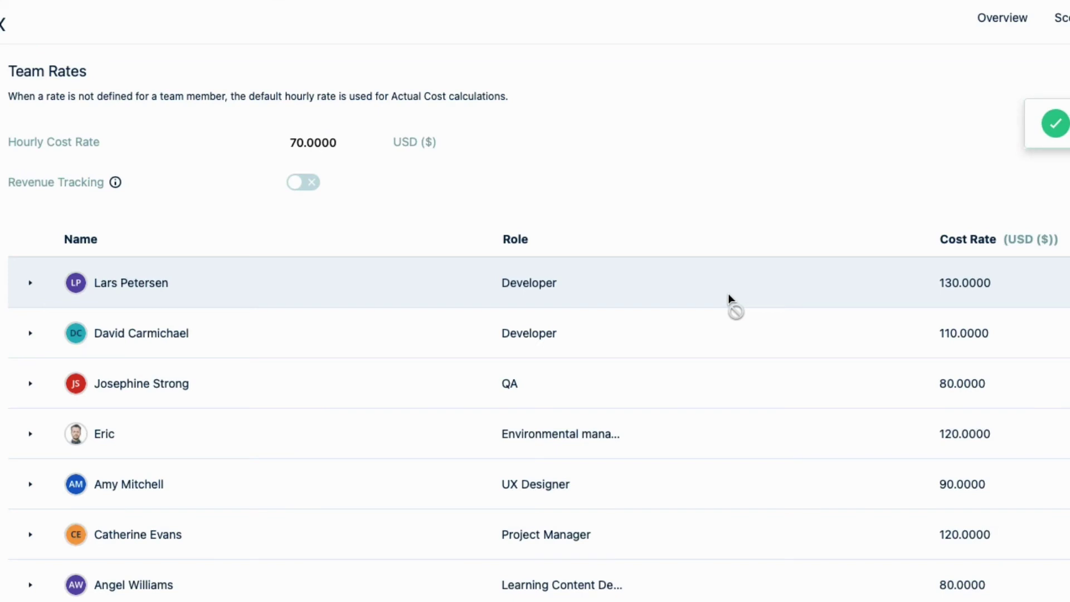
click(610, 334)
click(586, 433)
click(722, 296)
click(574, 570)
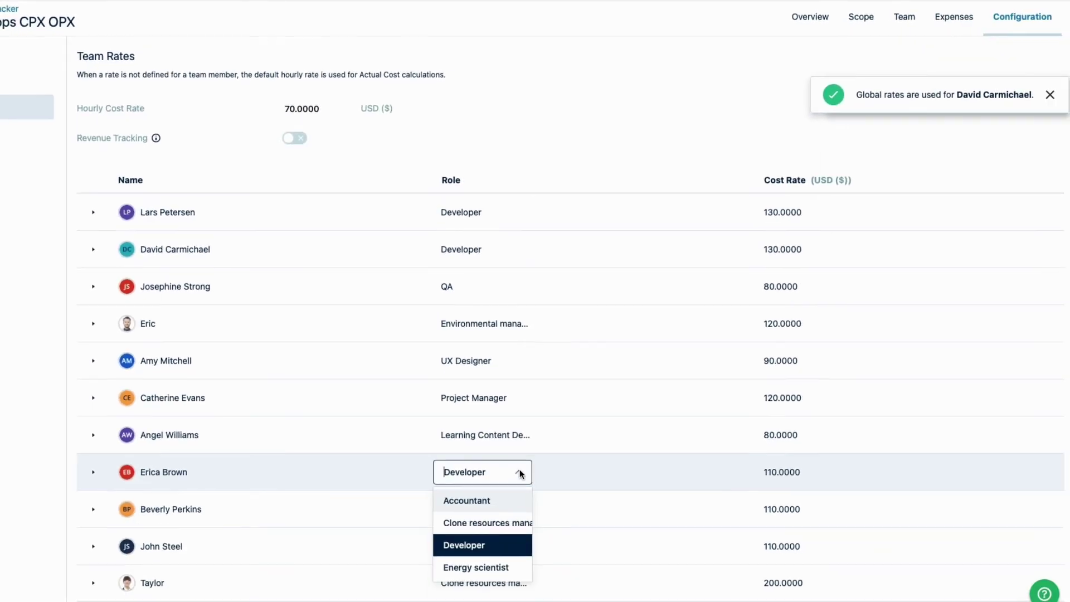
click(493, 543)
click(677, 267)
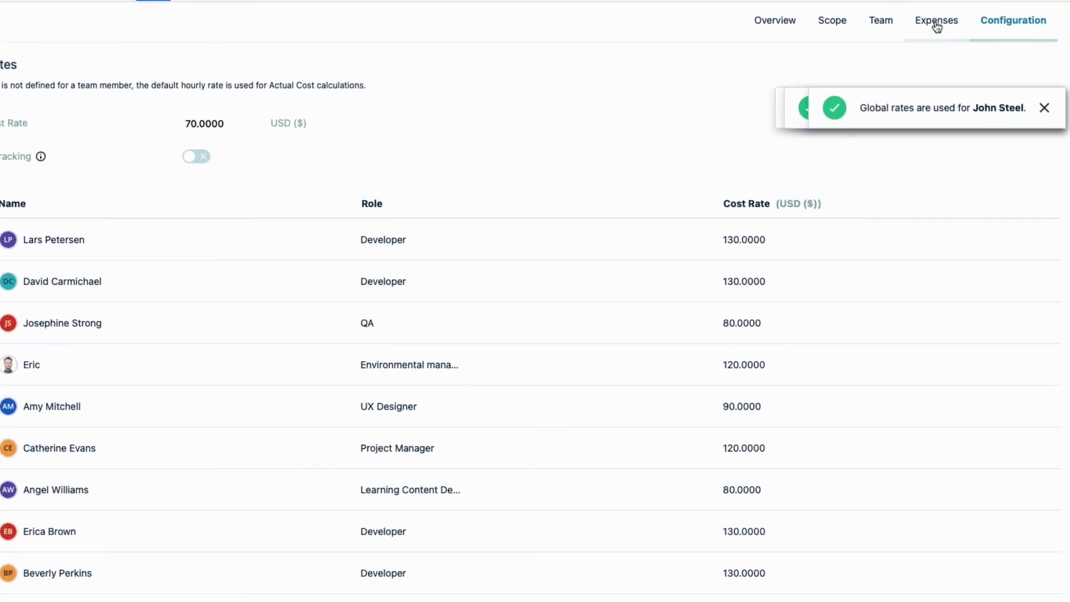
Start a new expense 'Helium-3 detection gear' for 10000.00 in the Equipment category.
click(935, 25)
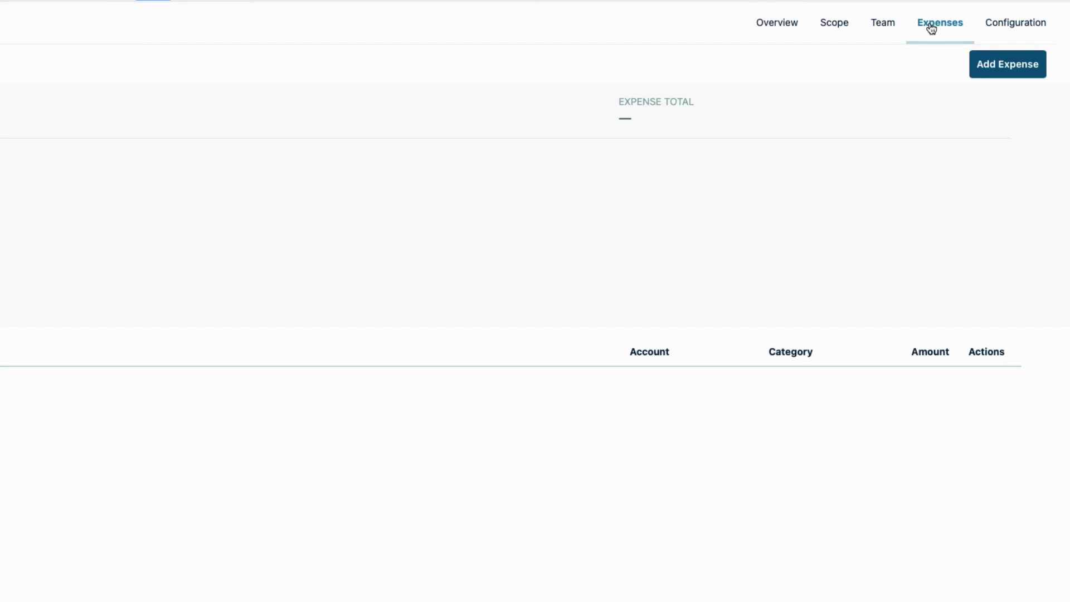
click(1006, 70)
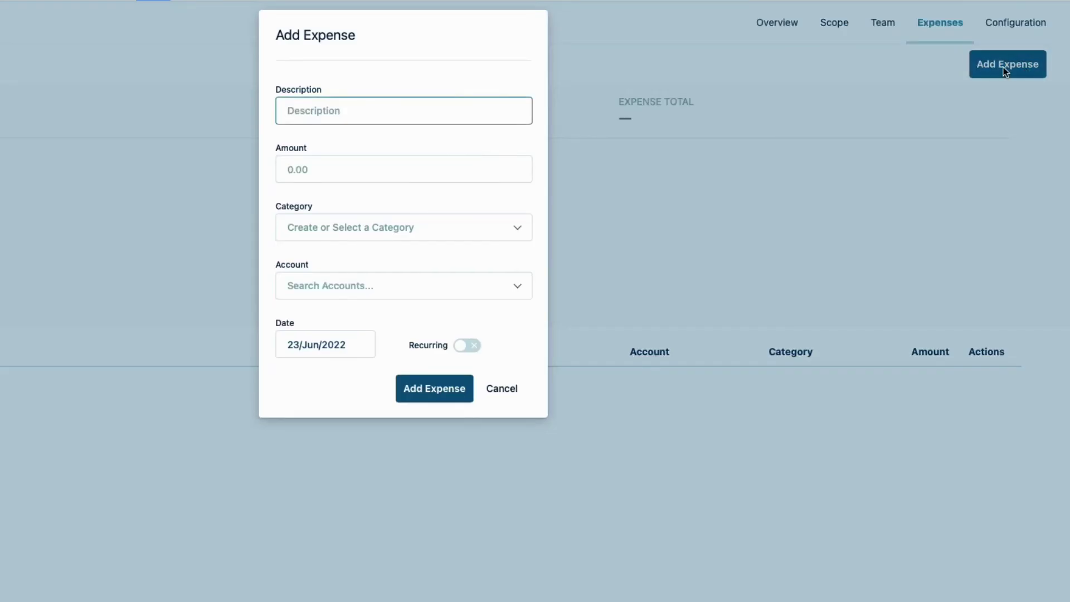
text(Helium-3 detection gear)
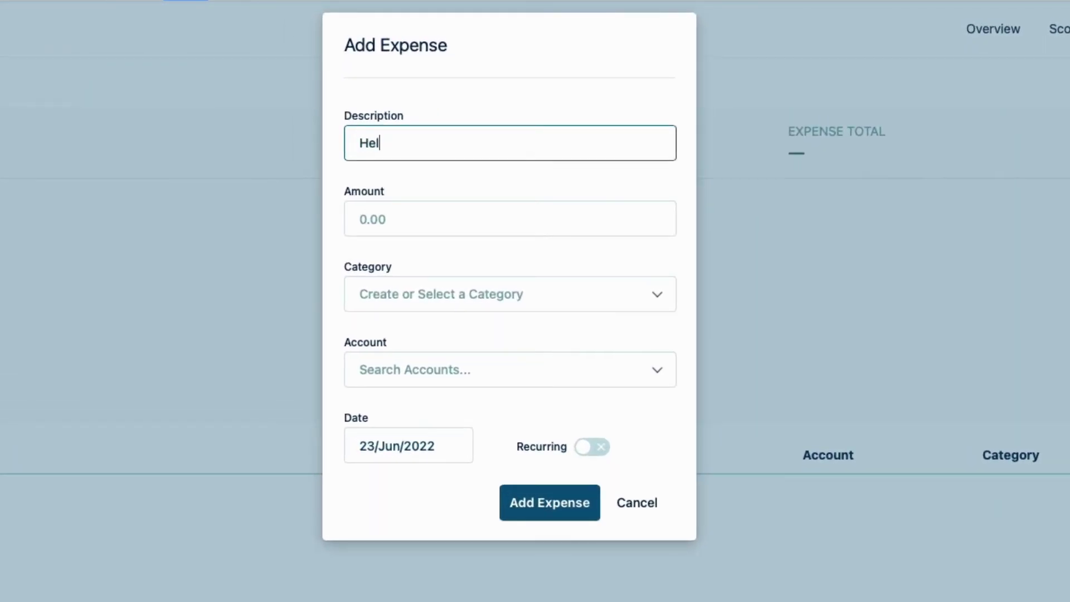
click(370, 218)
text(10000)
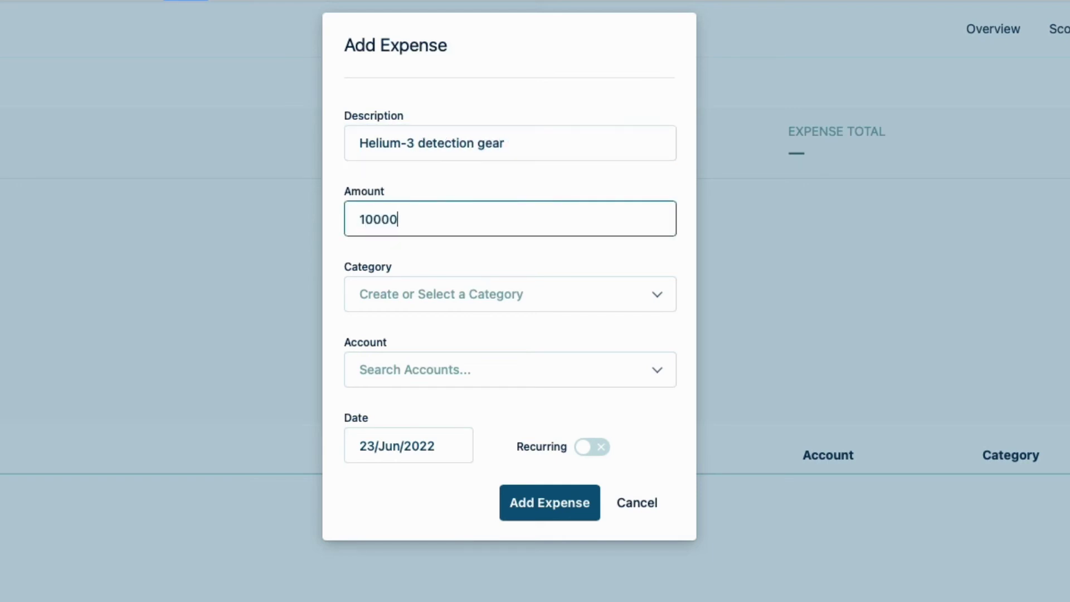
text(.00)
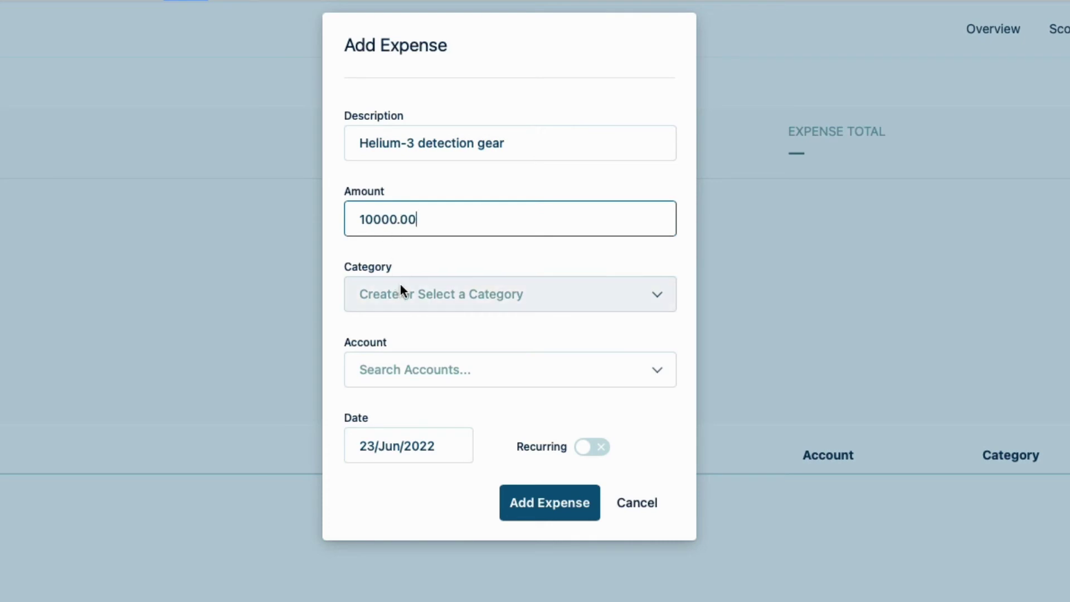
click(400, 286)
click(407, 334)
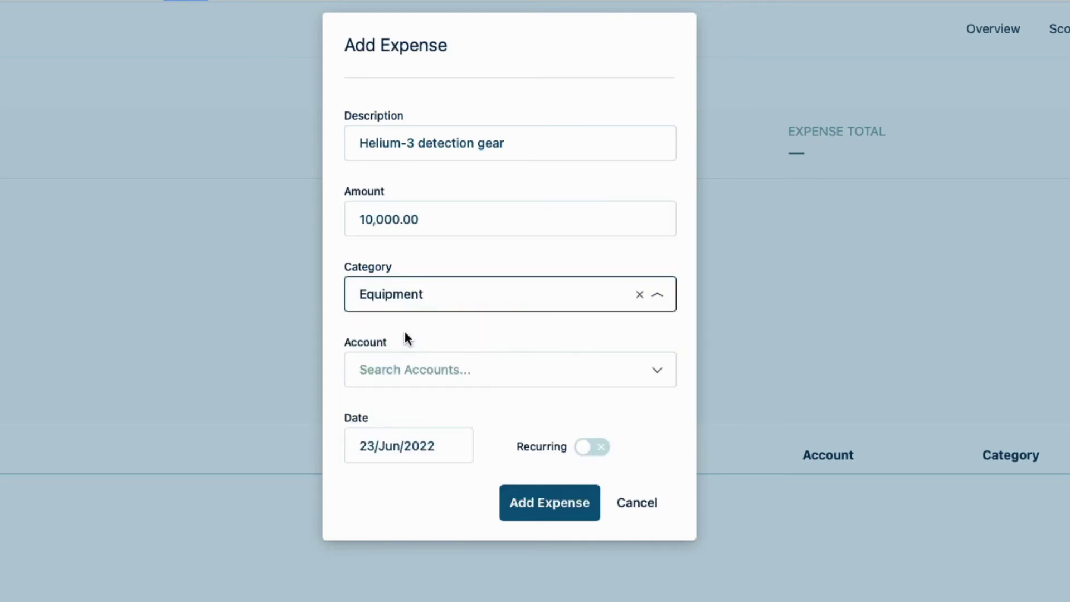
Charge the expense to account H3 Lab CPX, date it 01/Mar/2022, and save it.
click(444, 368)
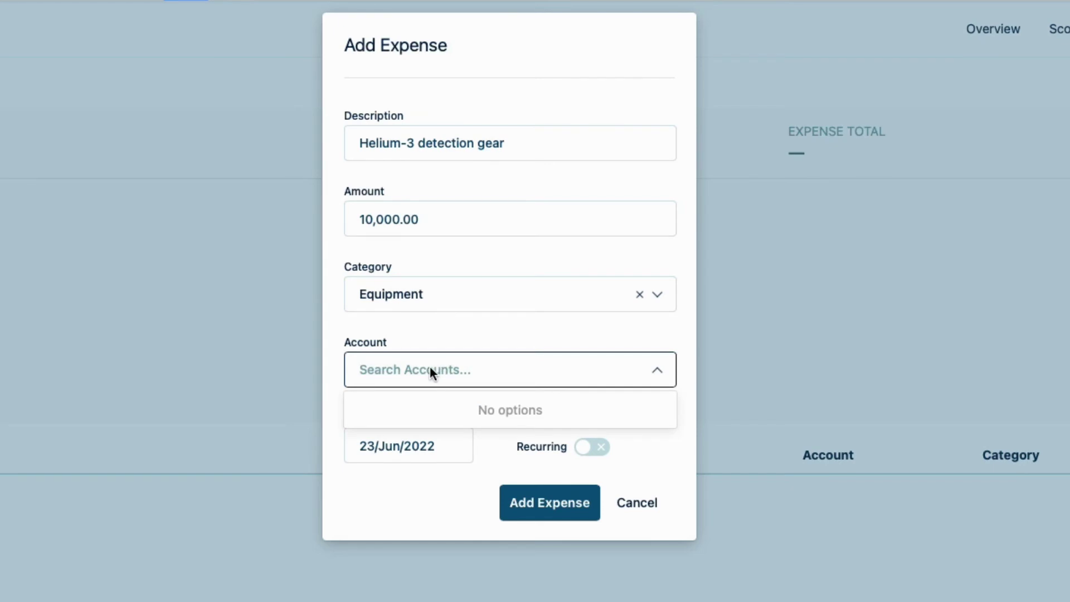
text(h3)
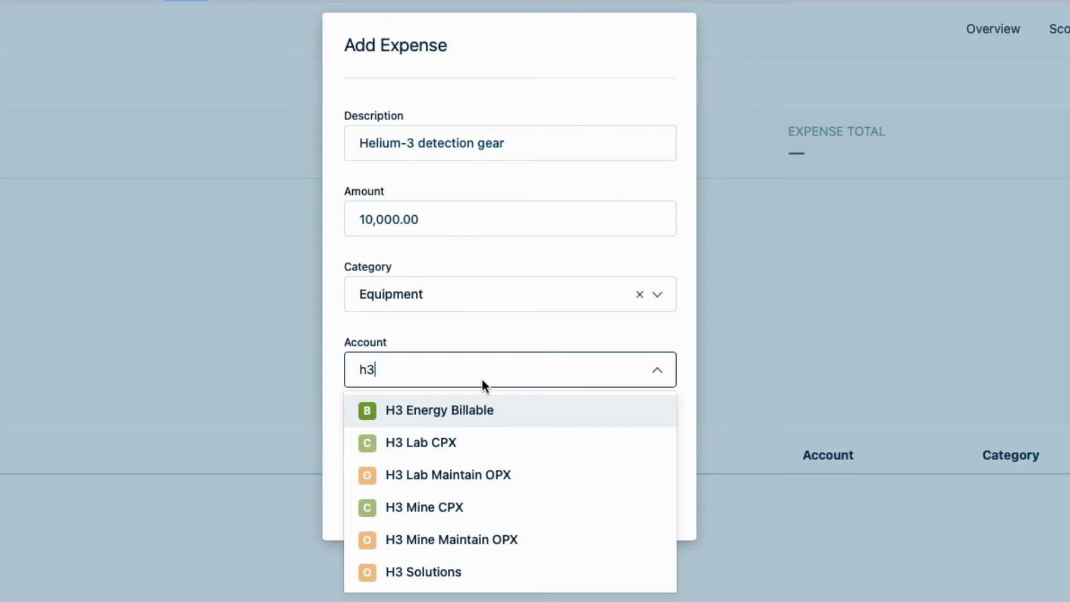
click(478, 441)
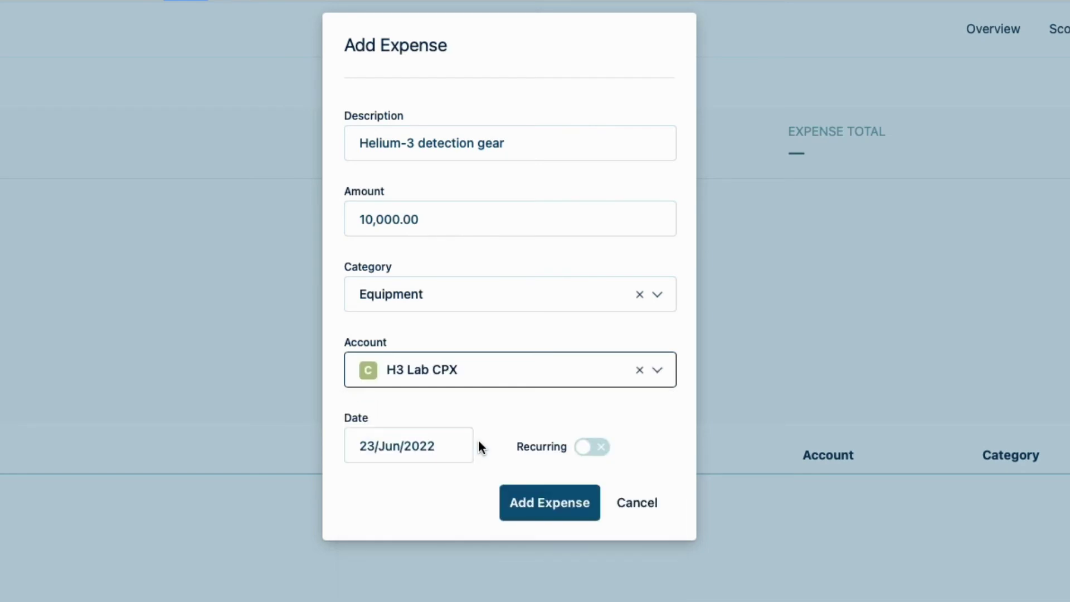
click(472, 444)
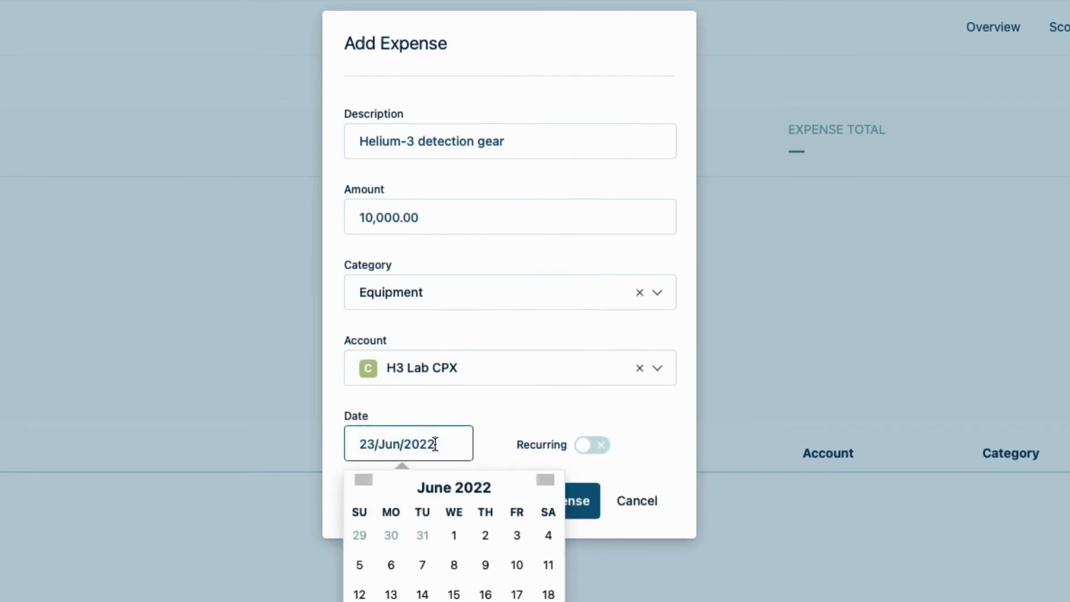
scroll(413, 423, down, 2)
scroll(411, 416, down, 1)
click(363, 386)
click(364, 386)
click(364, 385)
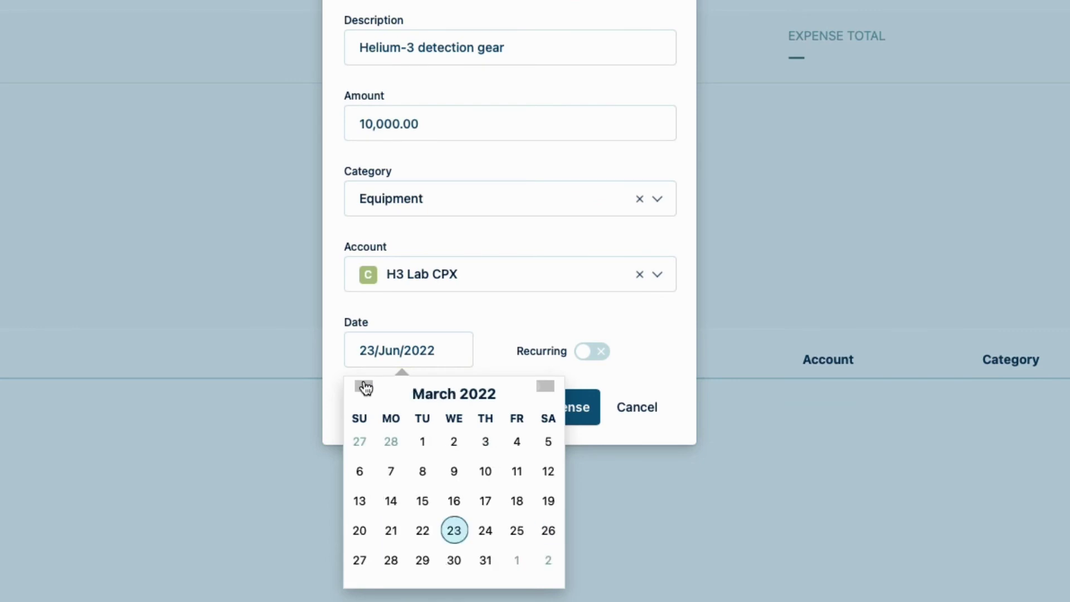
click(424, 442)
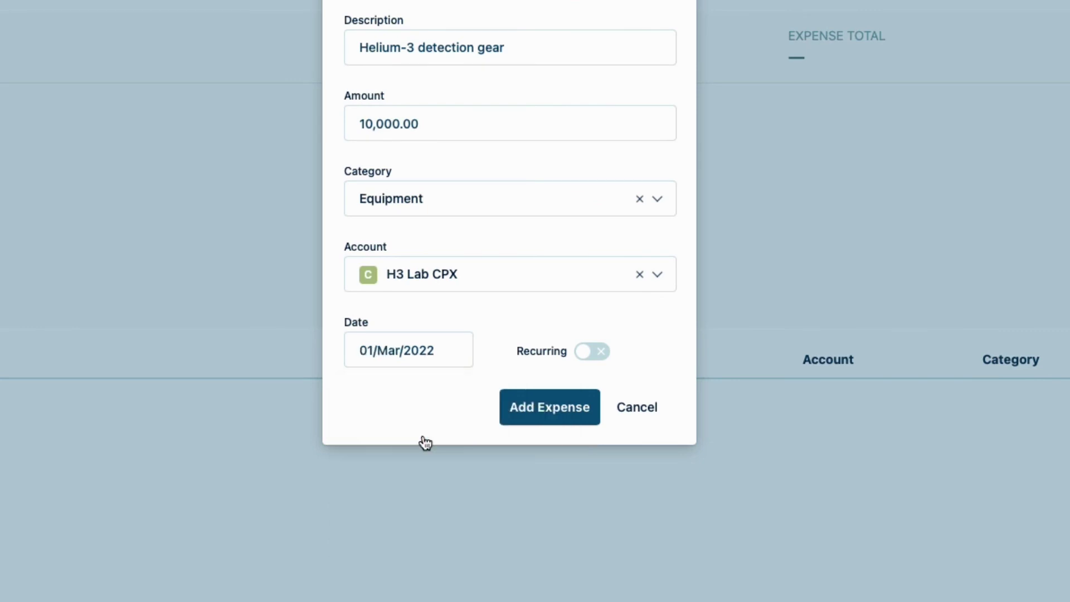
click(550, 417)
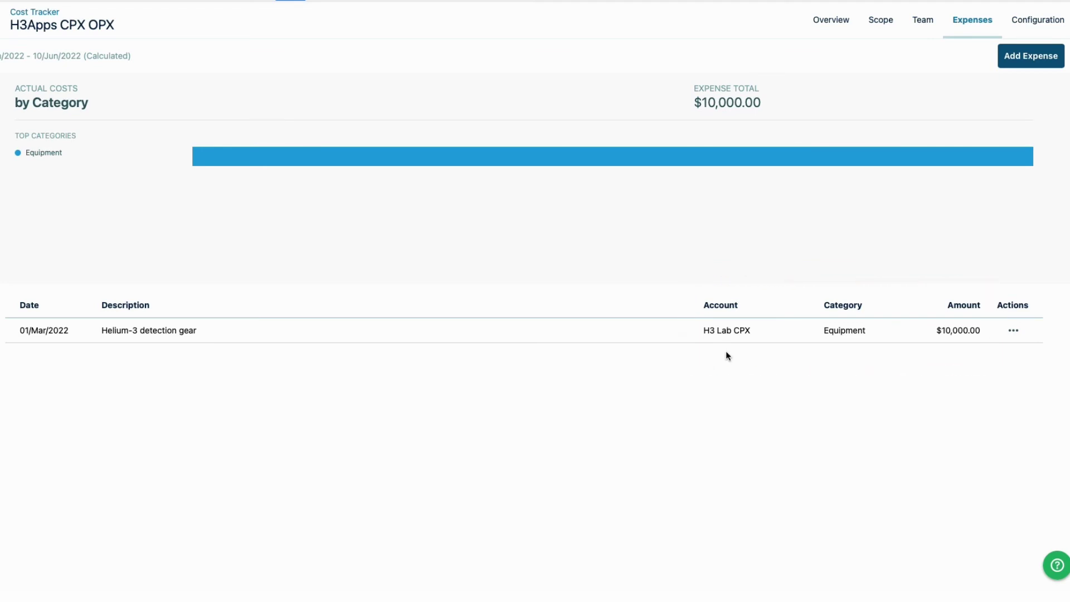
Show the project Overview: $704,805.00 total cost, $10,000.00 expenses, $145,195.00 budget left.
click(827, 26)
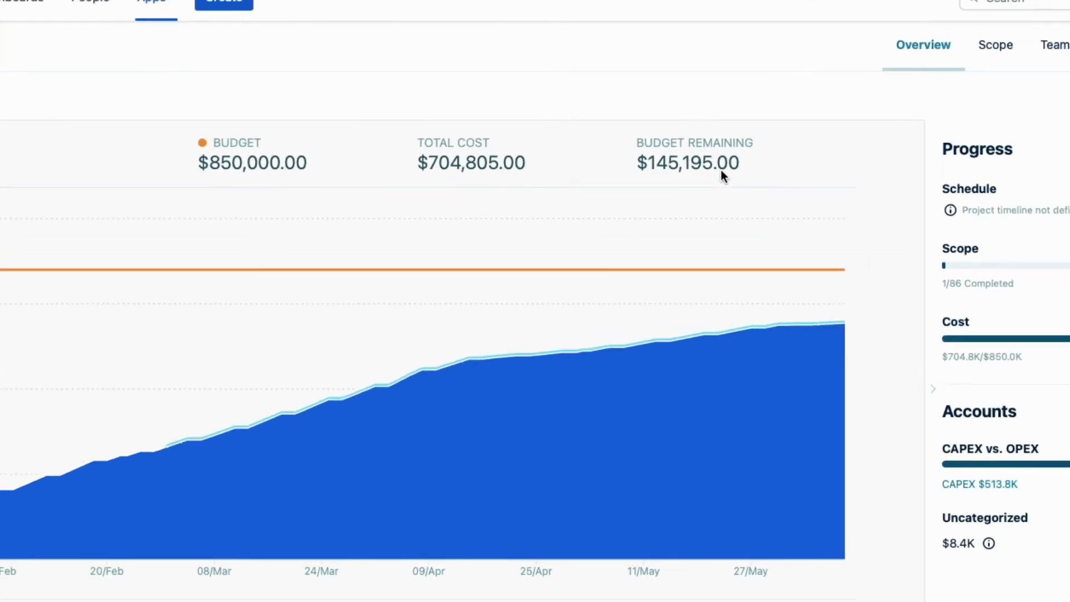
Export the Scope: 2022 H3 Apps labor costs to CSV and open the download as a spreadsheet.
click(701, 101)
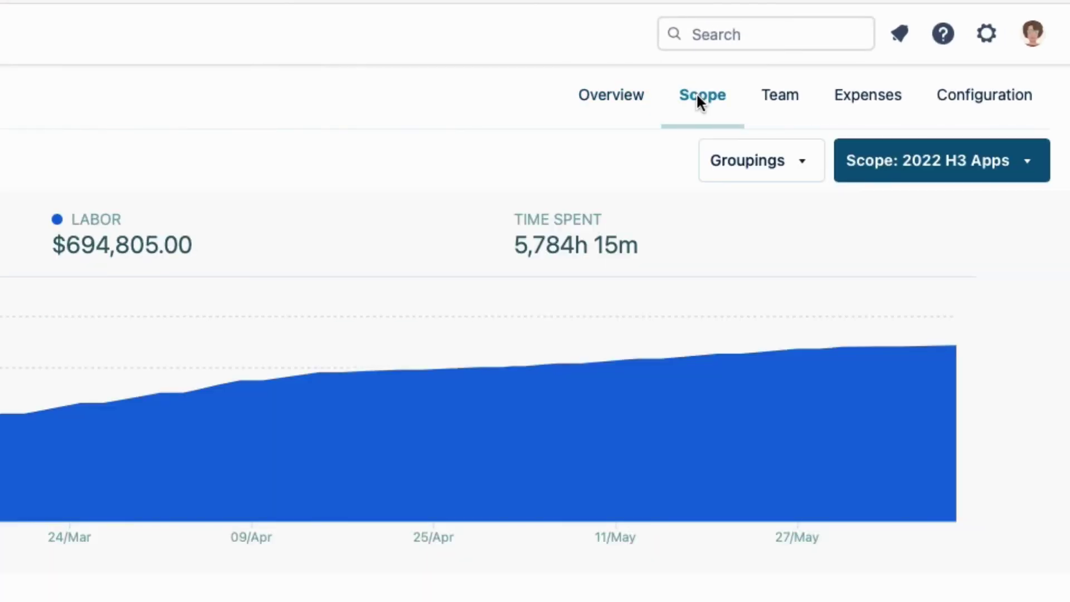
click(1014, 176)
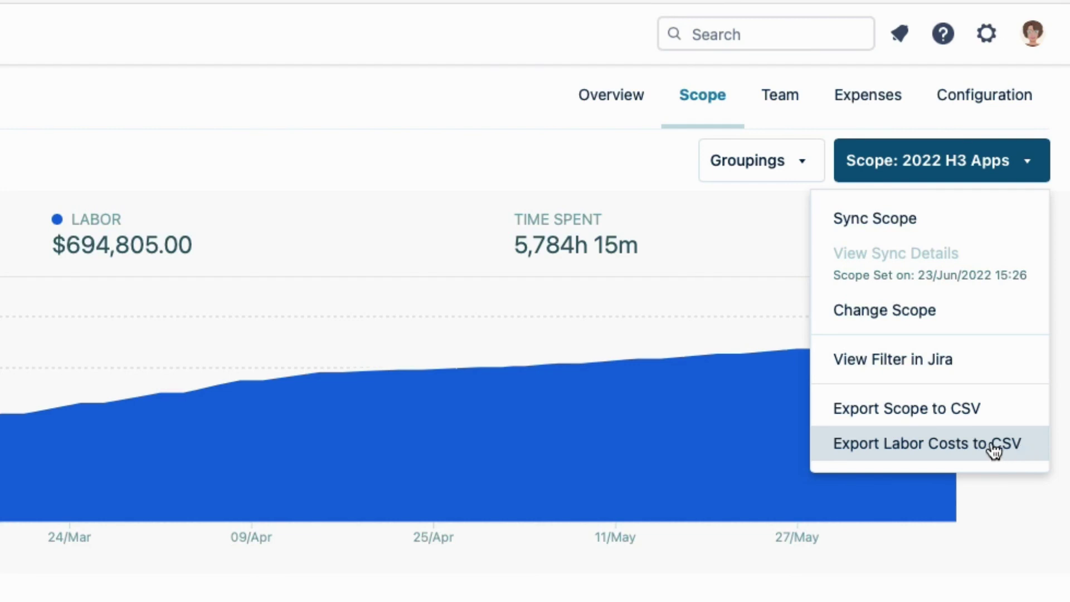
click(1024, 452)
double_click(848, 69)
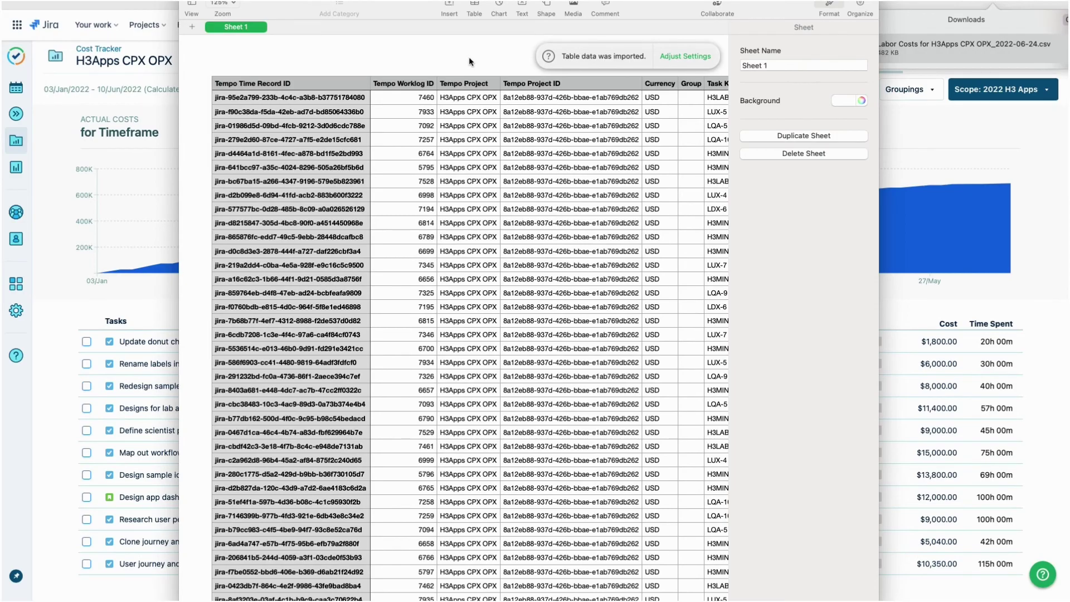
click(47, 84)
Scroll across the exported labor cost table, then open the Type filter on Jira's Accounts list.
click(225, 29)
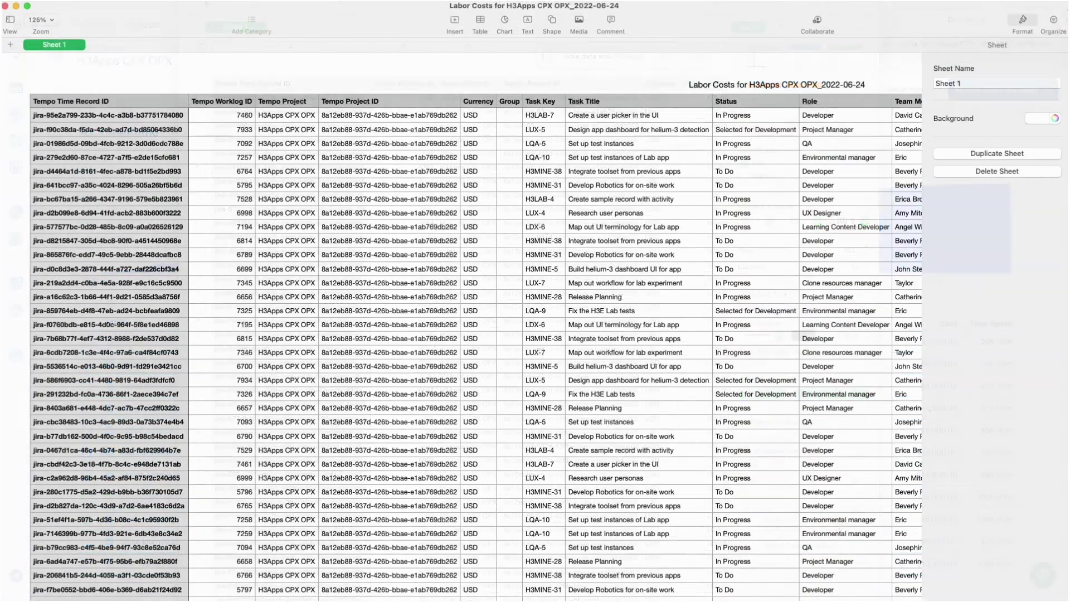
scroll(633, 115, right, 10)
scroll(631, 118, right, 10)
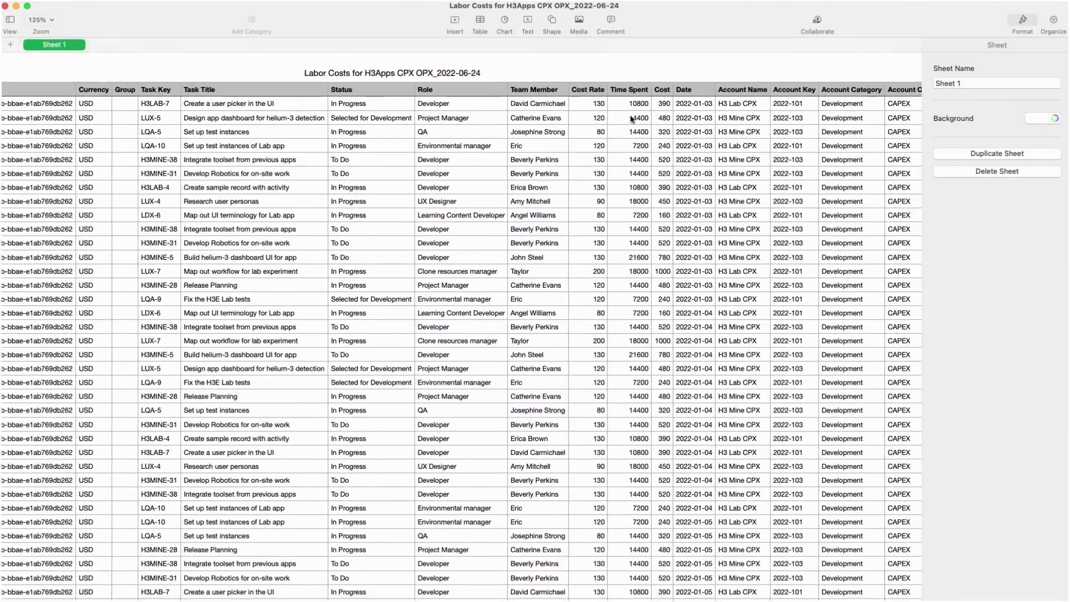
scroll(630, 114, left, 3)
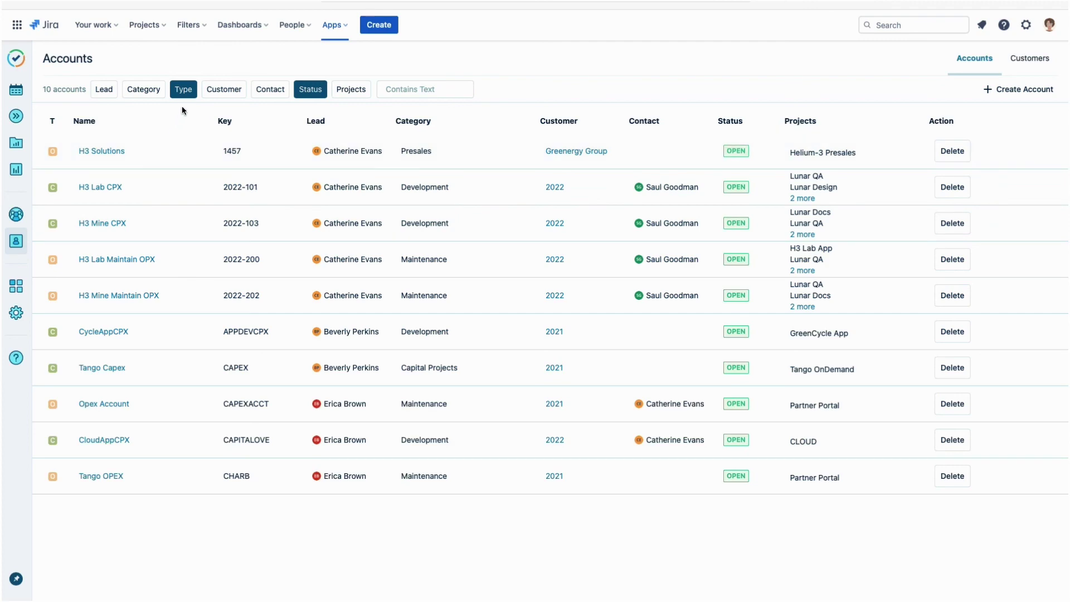
click(183, 89)
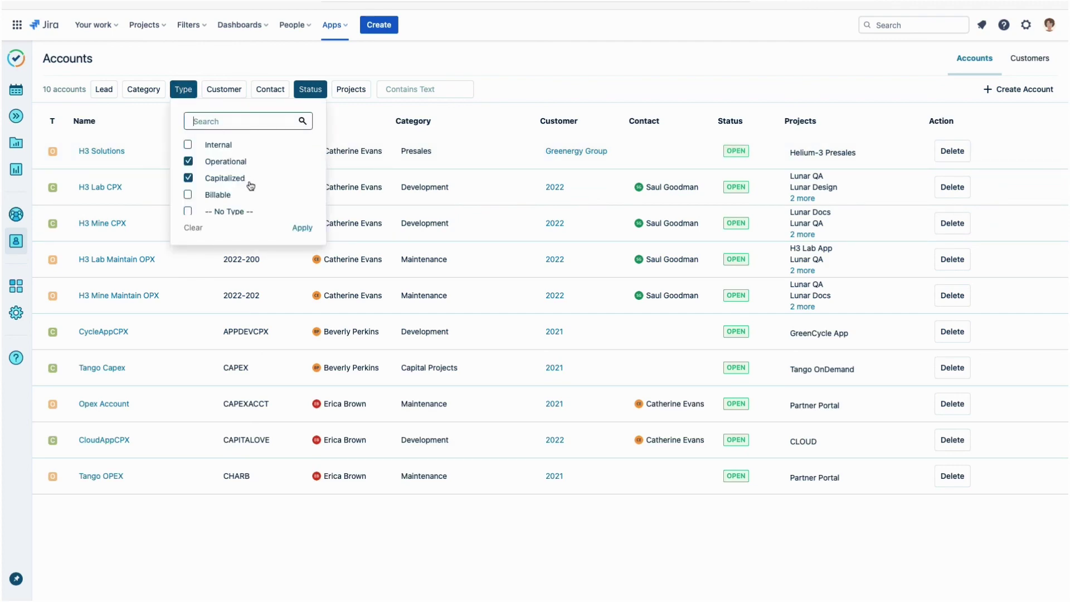